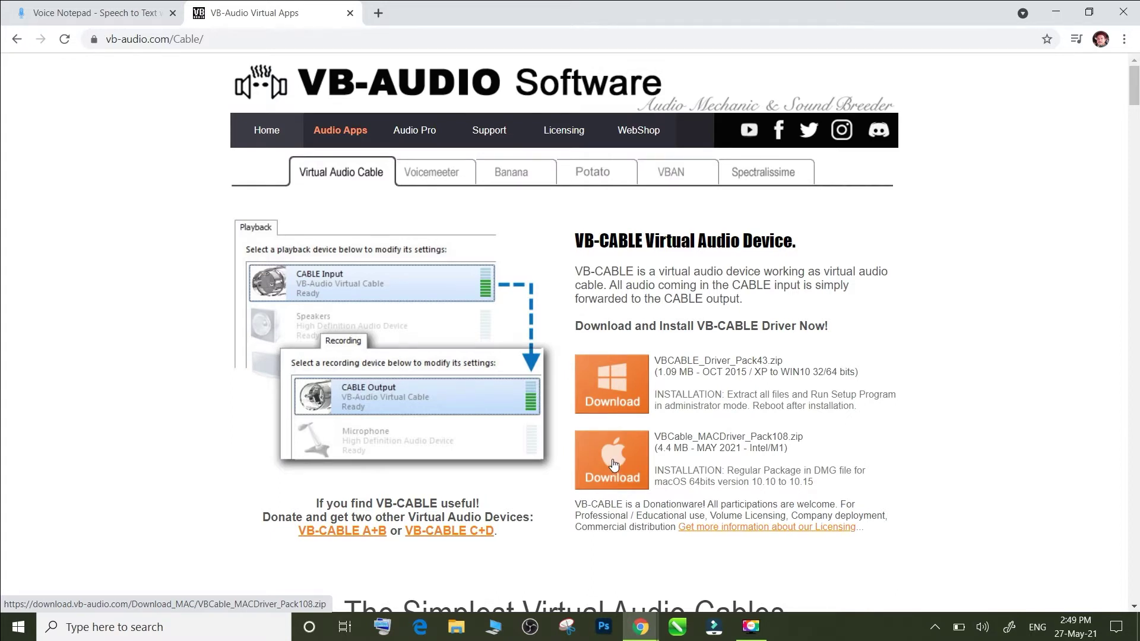
# Step: Download the Windows driver package VBCABLE_Driver_Pack43.zip and select the archive on the desktop
pyautogui.click(627, 395)
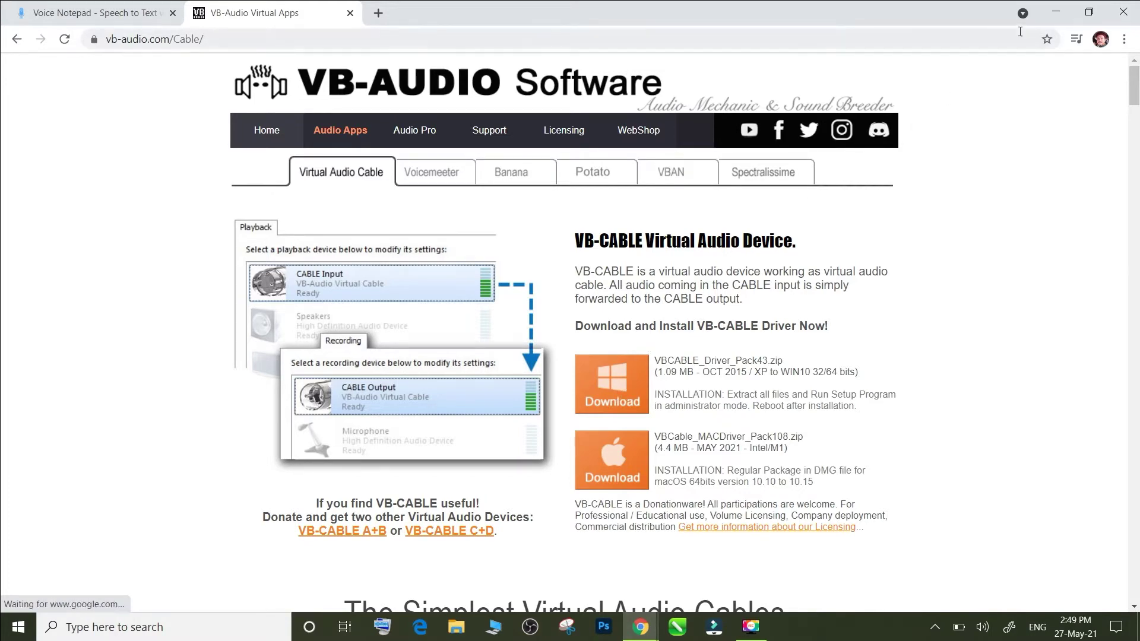
pyautogui.click(1056, 12)
pyautogui.click(819, 429)
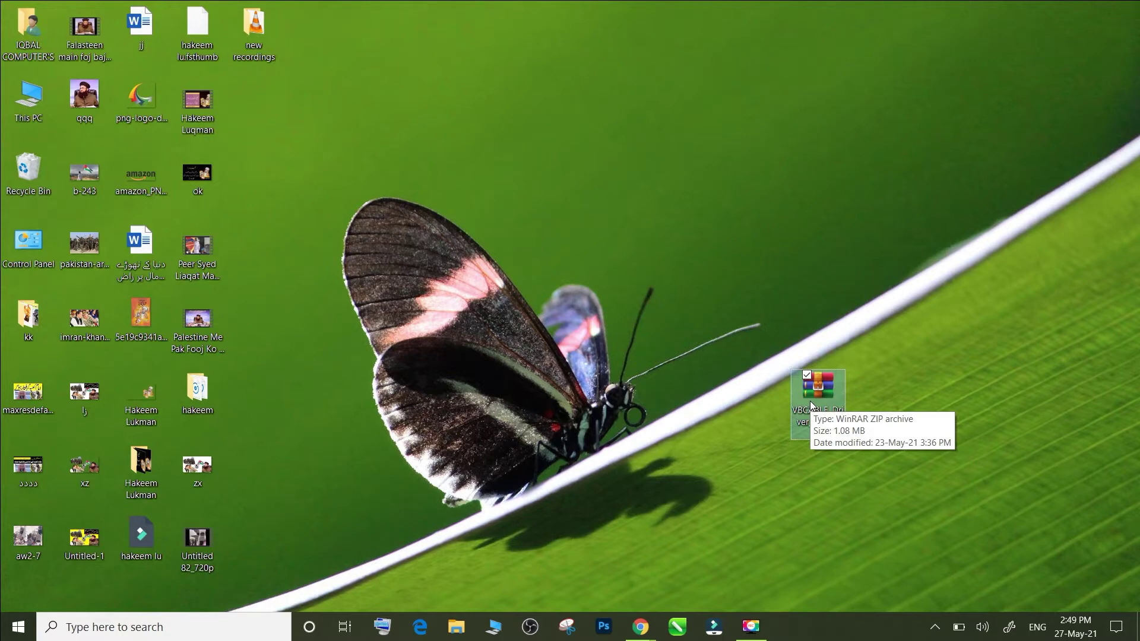
# Step: Extract the VBCABLE_Driver_Pack43 (1) archive into its own folder, place that folder beside the archive on the desktop and open it
pyautogui.rightClick(812, 405)
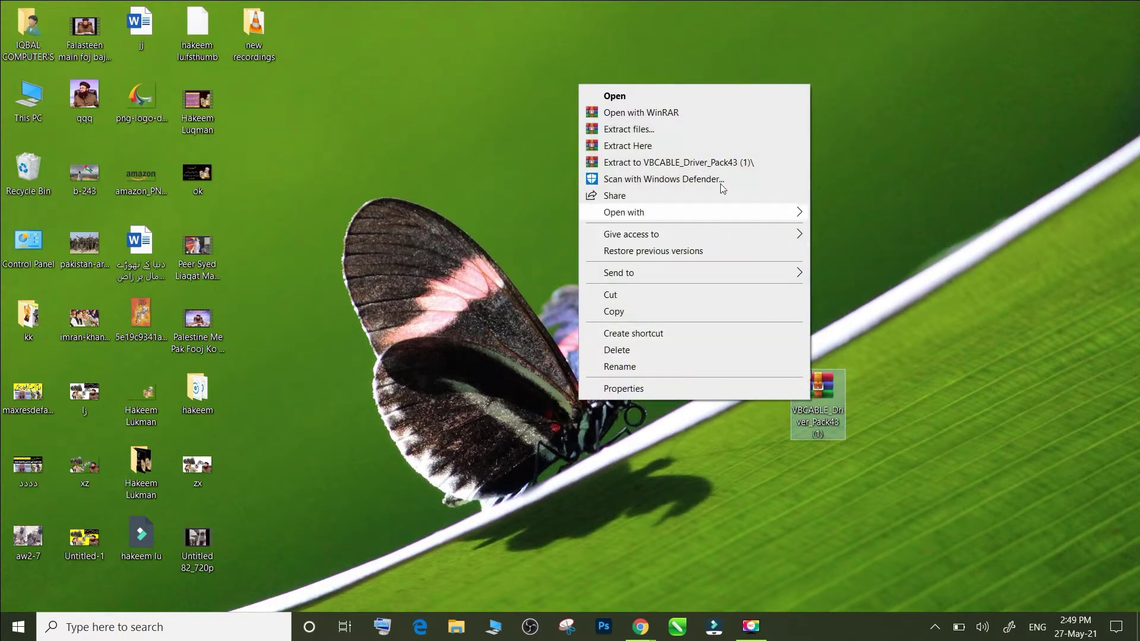
pyautogui.click(724, 168)
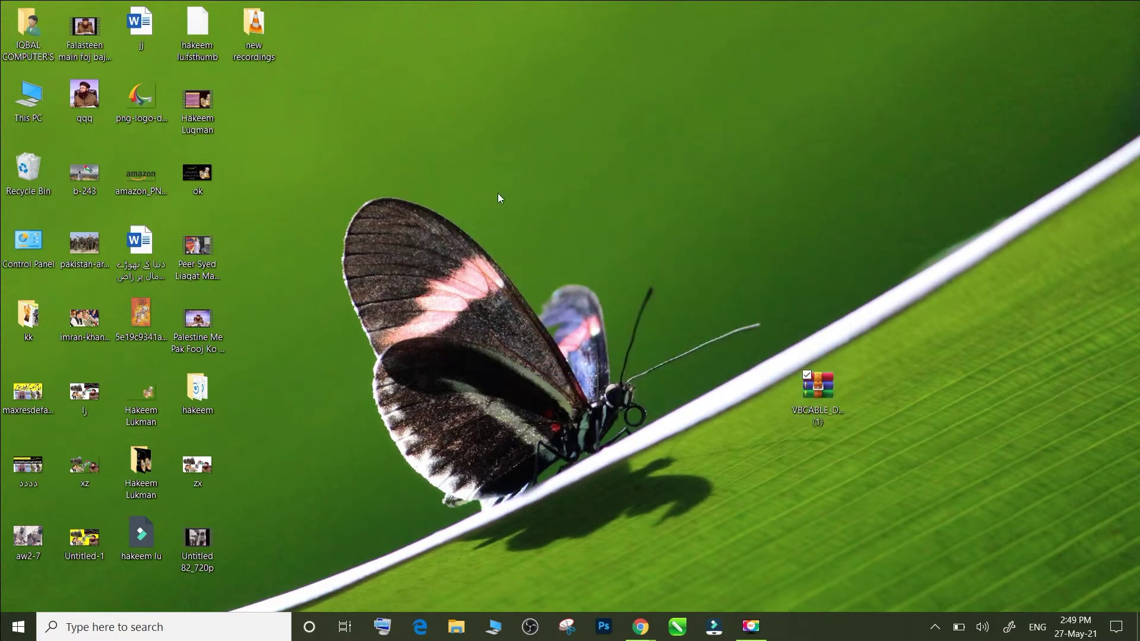
pyautogui.moveTo(270, 116); pyautogui.dragTo(770, 461)
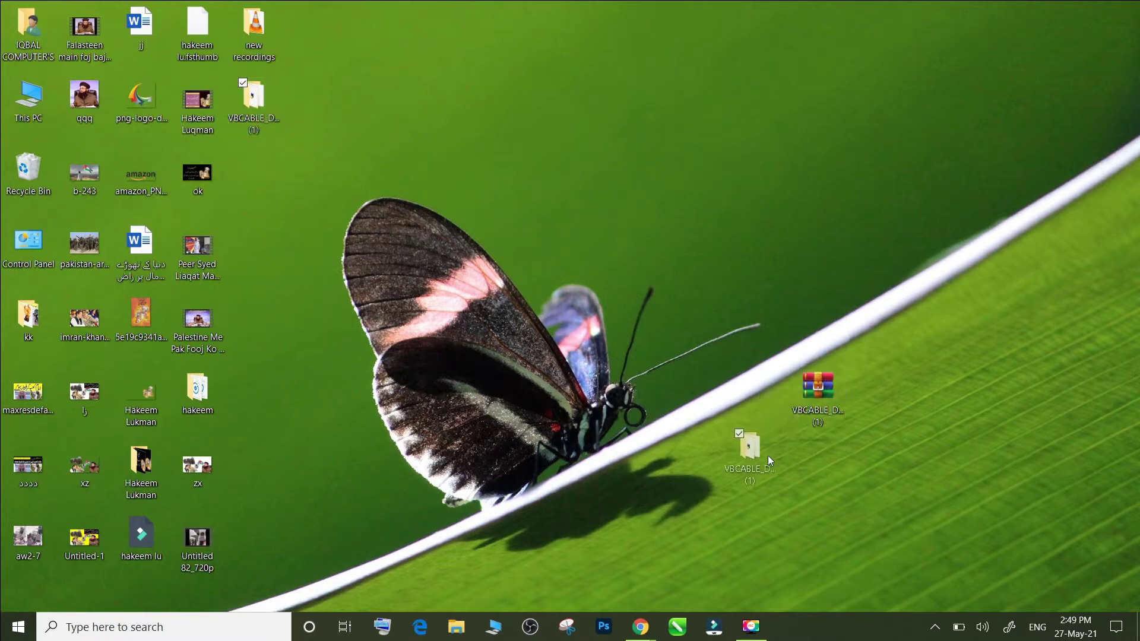
pyautogui.doubleClick(761, 466)
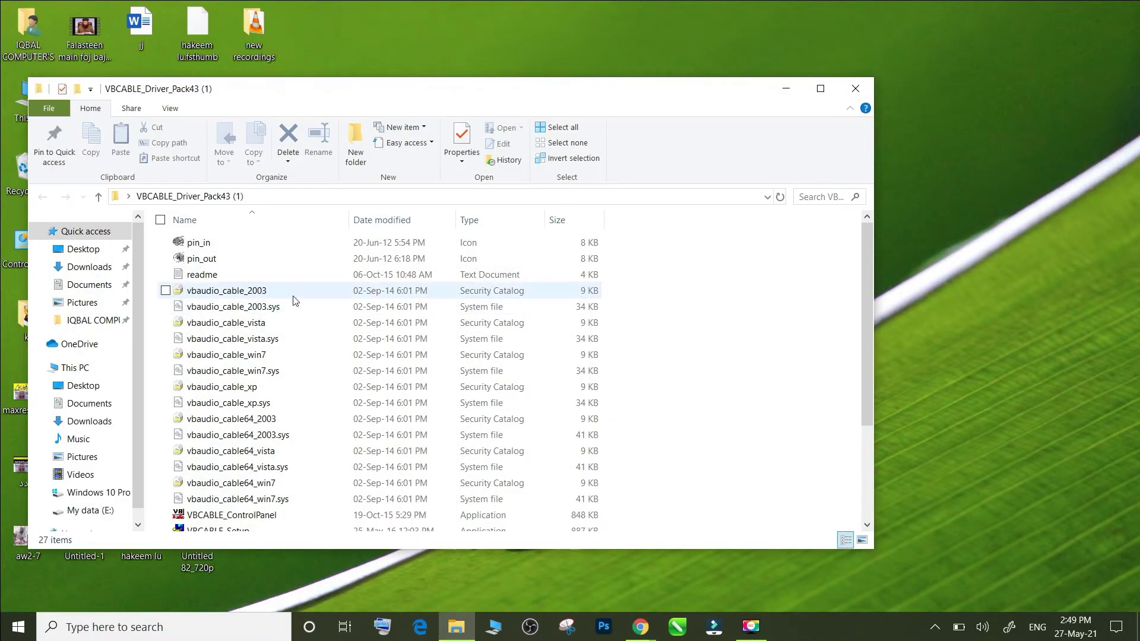
# Step: Run VBCABLE_Setup_x64 from the extracted folder and install the VB-Audio Virtual Cable driver
pyautogui.scroll(-3, 320, 496)
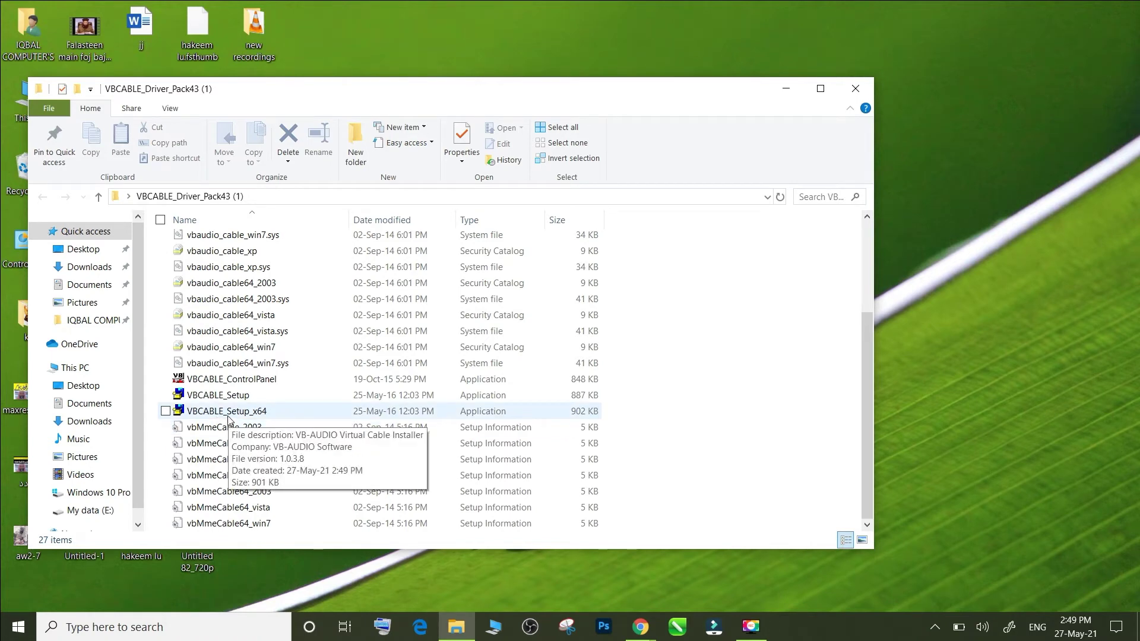
pyautogui.click(230, 401)
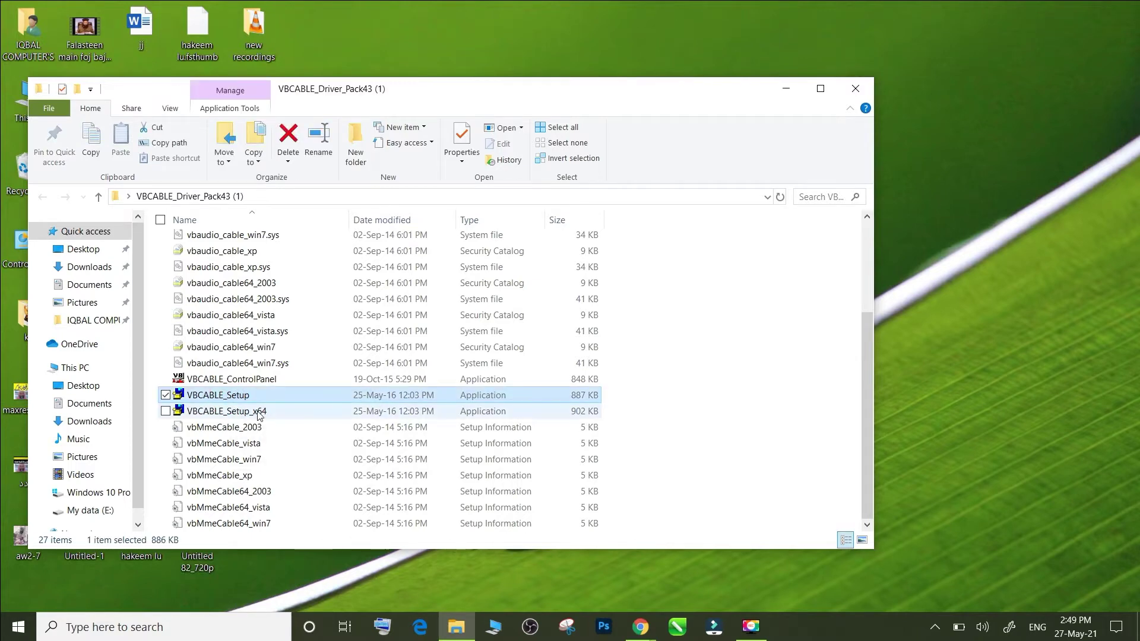
pyautogui.click(243, 415)
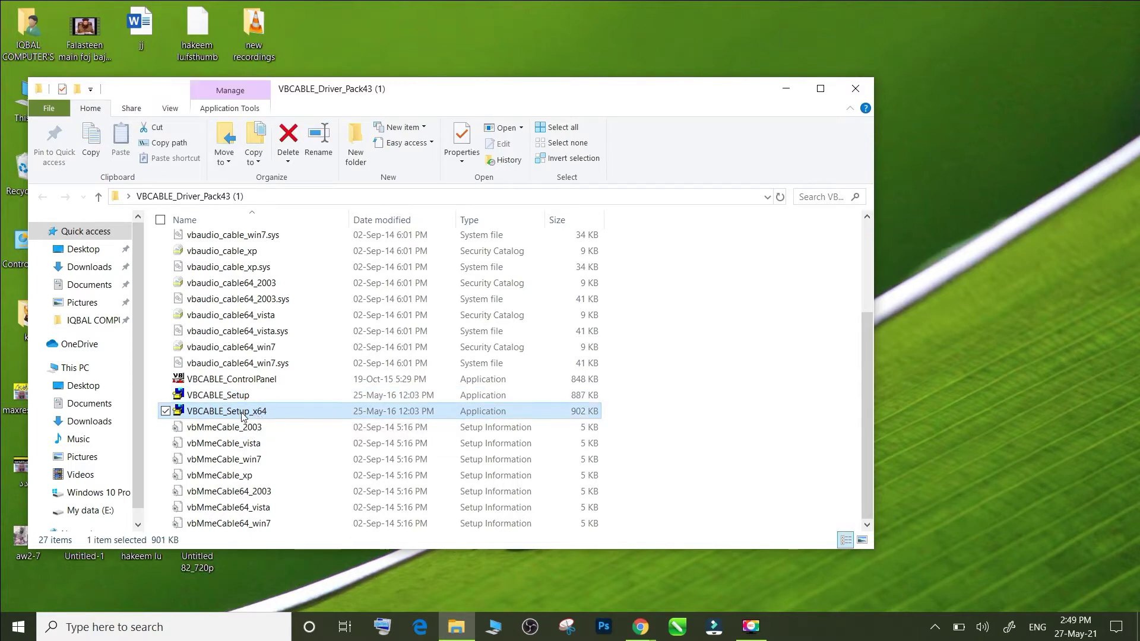
pyautogui.doubleClick(248, 414)
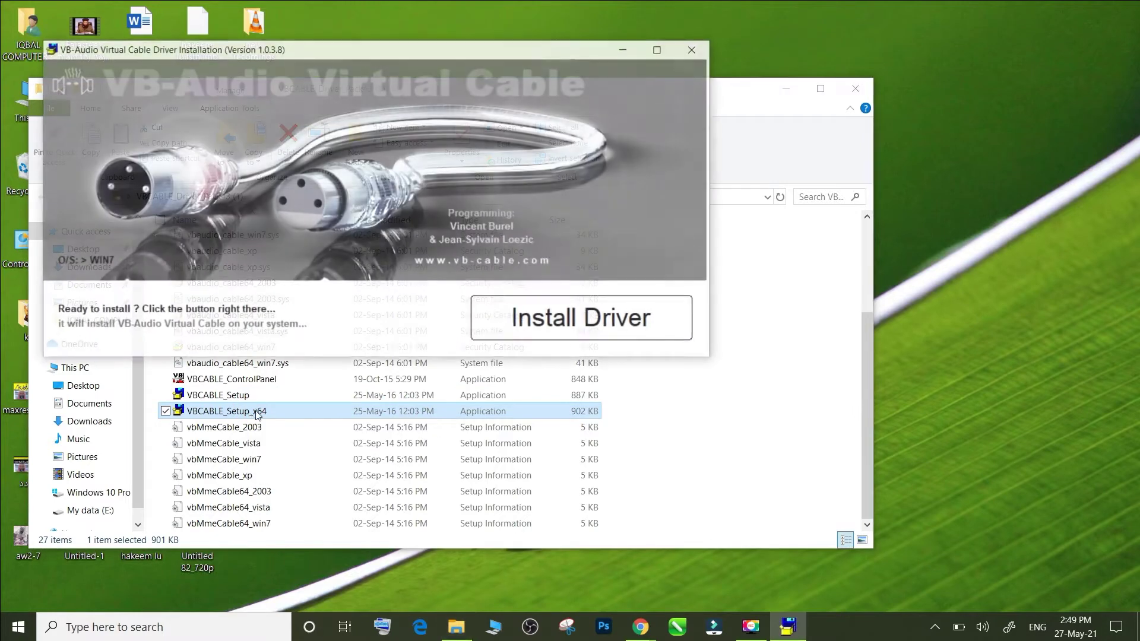
pyautogui.click(588, 326)
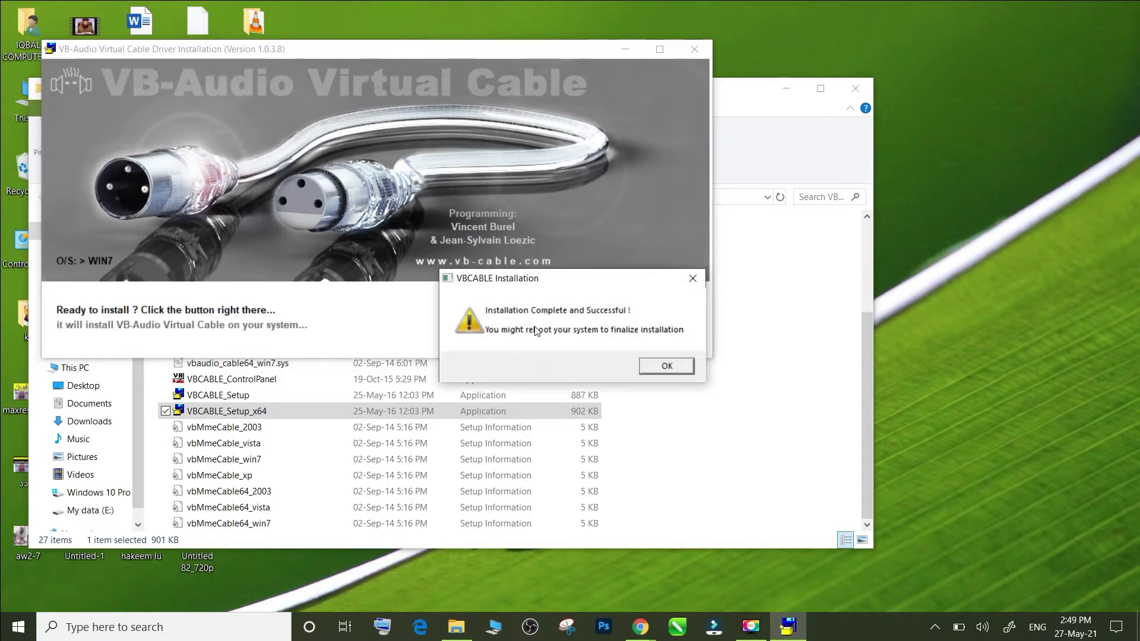
pyautogui.click(665, 366)
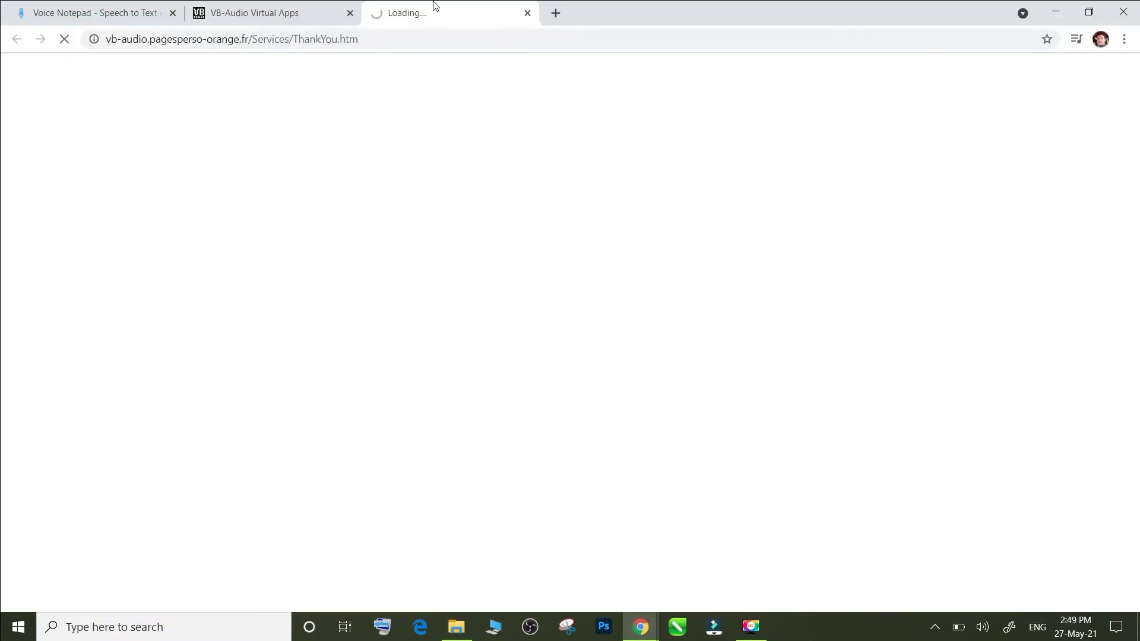
# Step: Close the VB-Audio thank-you page and clear the browser and driver folder windows off the desktop
pyautogui.click(527, 13)
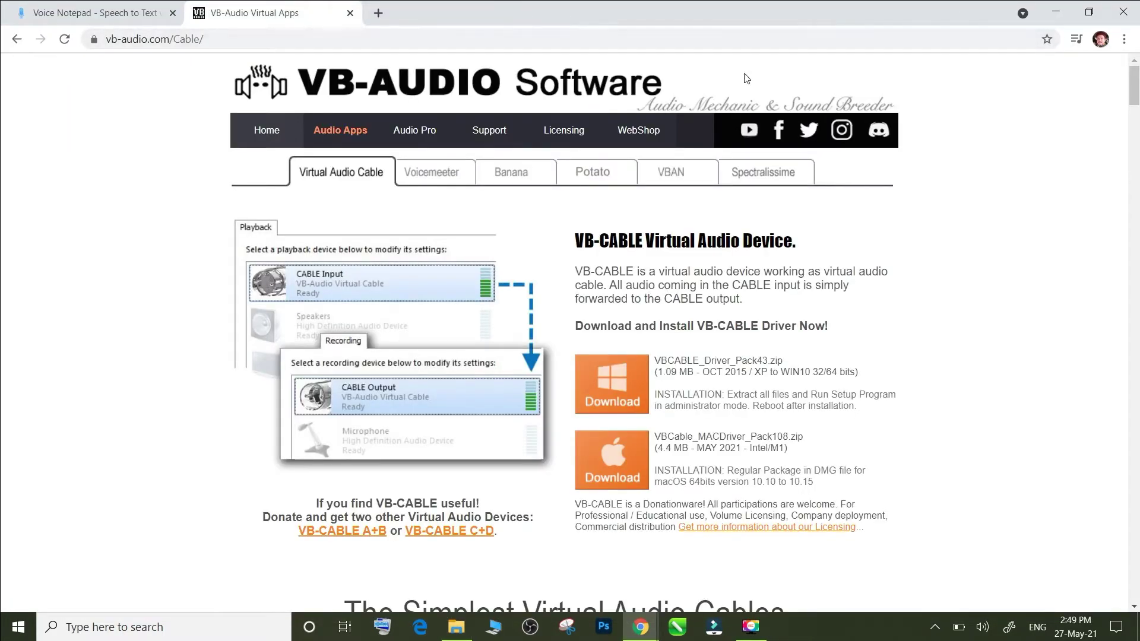
pyautogui.click(1054, 14)
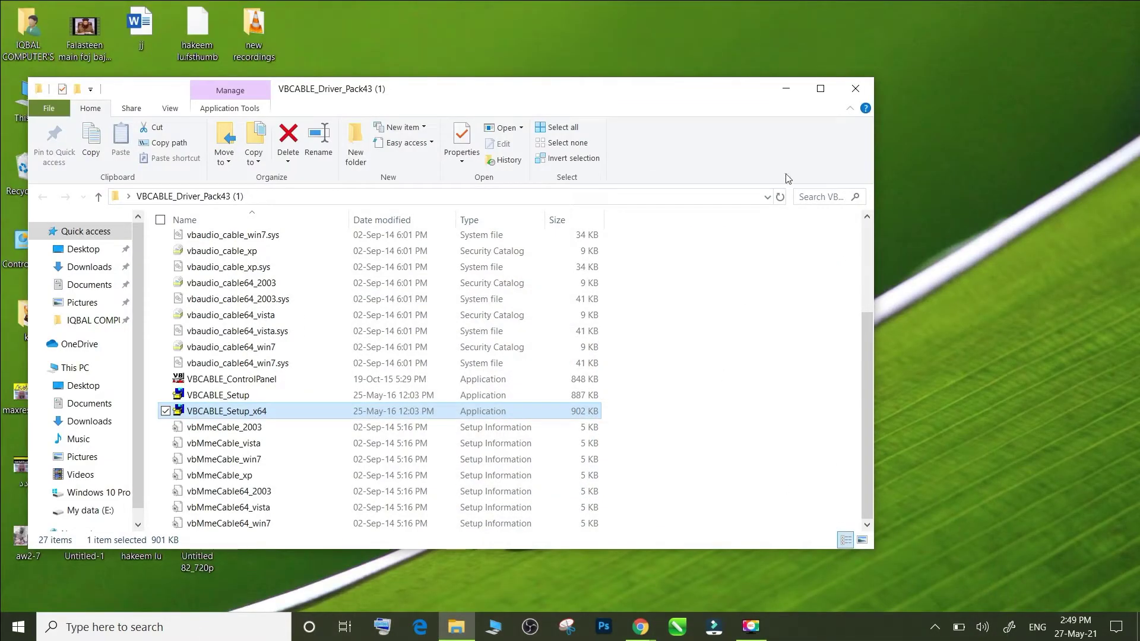
pyautogui.click(855, 89)
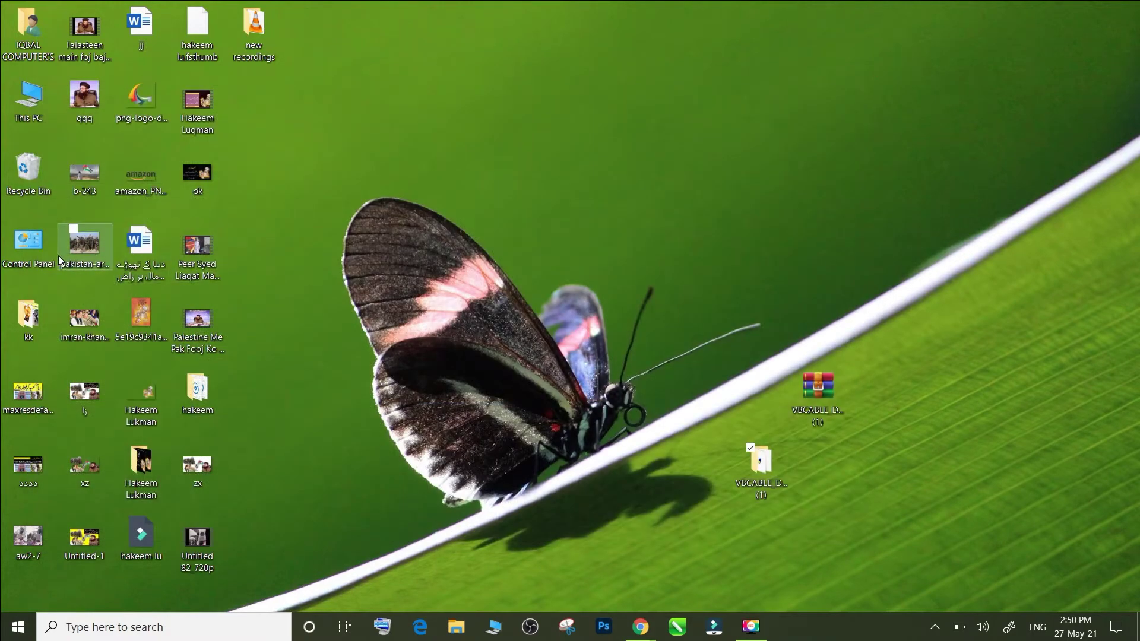
# Step: Open the Sound settings from Control Panel, and check the CABLE Input playback device and the list of recording devices
pyautogui.click(24, 250)
pyautogui.doubleClick(24, 249)
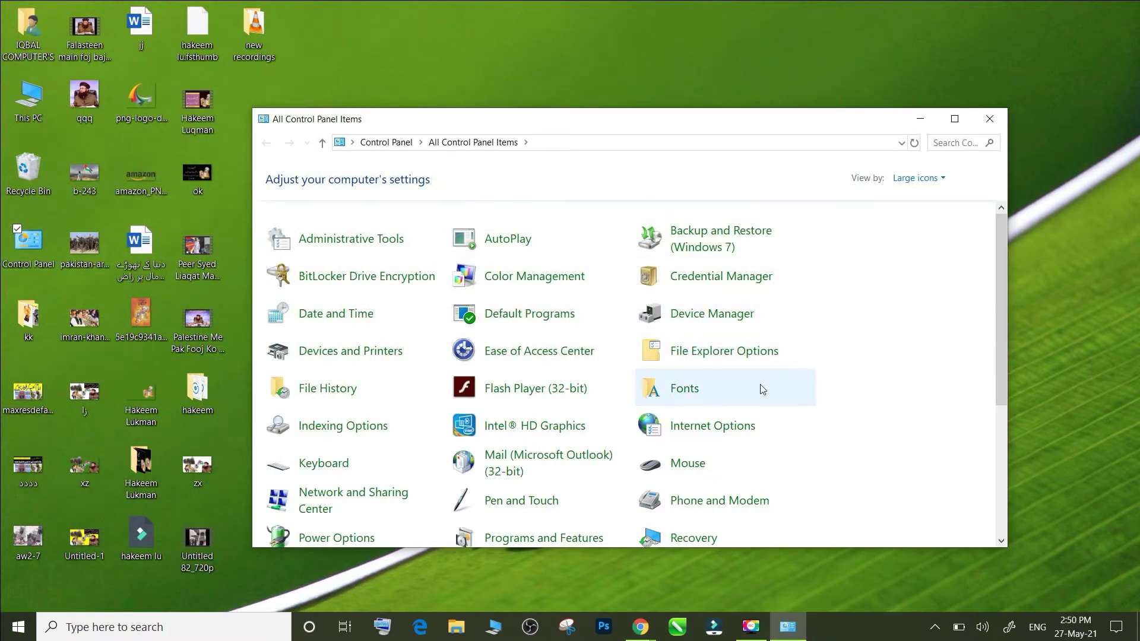
pyautogui.scroll(-3, 614, 418)
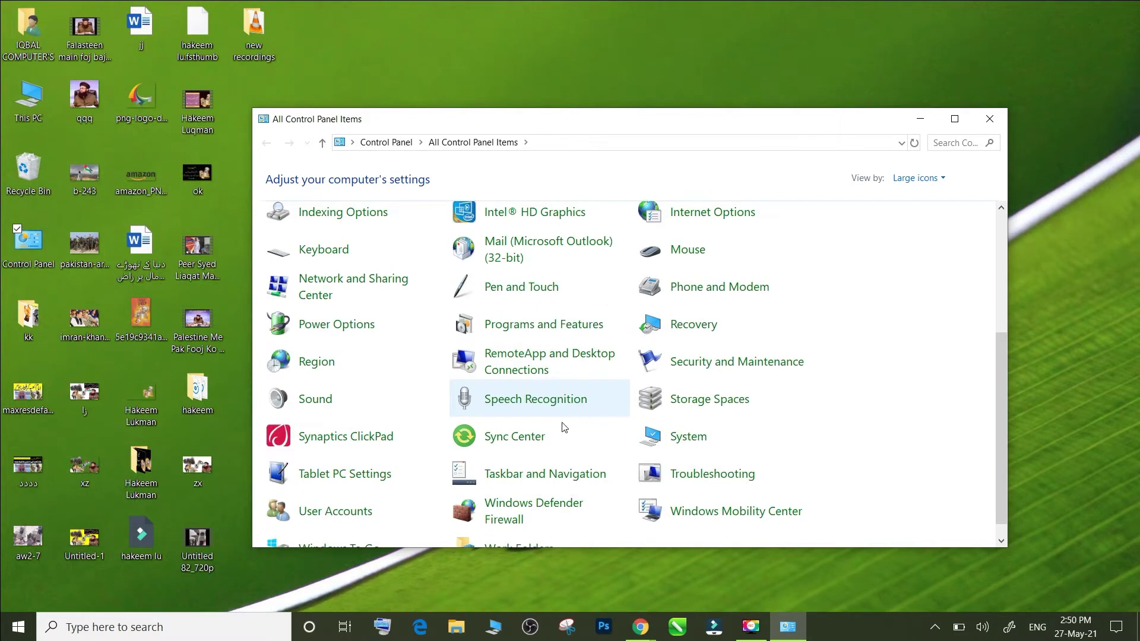
pyautogui.click(409, 389)
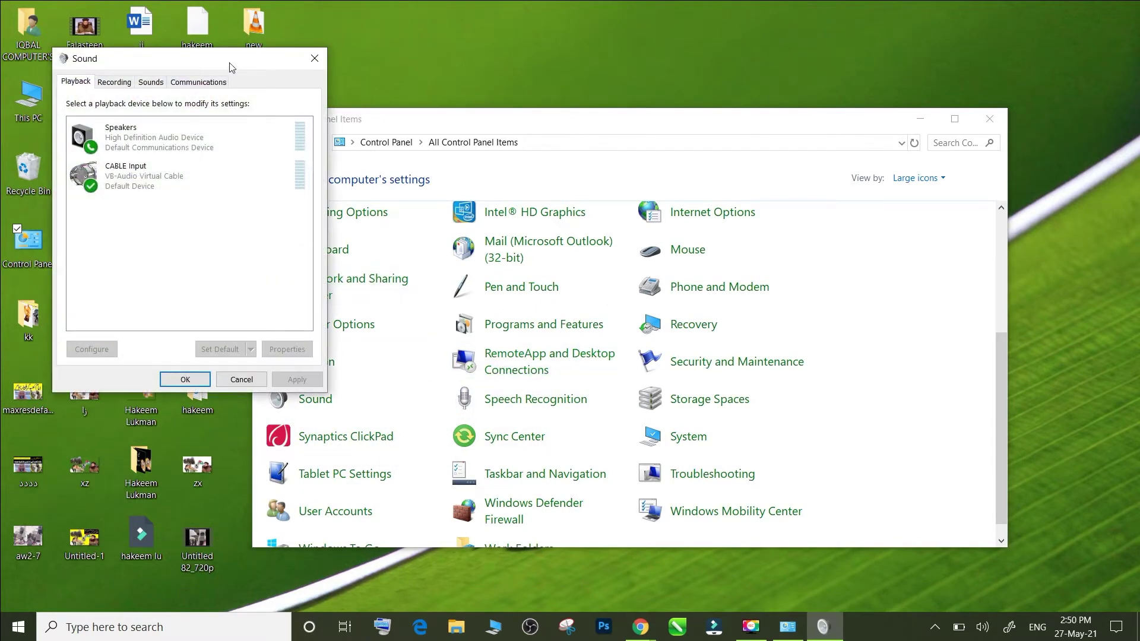
pyautogui.moveTo(231, 66); pyautogui.dragTo(675, 115)
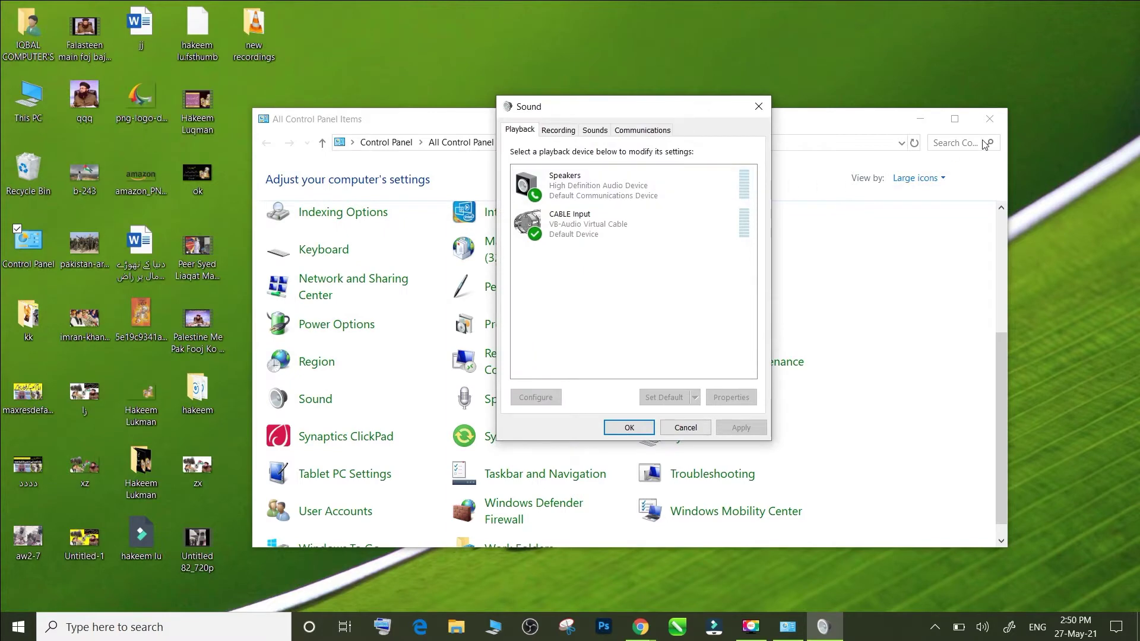
pyautogui.click(989, 119)
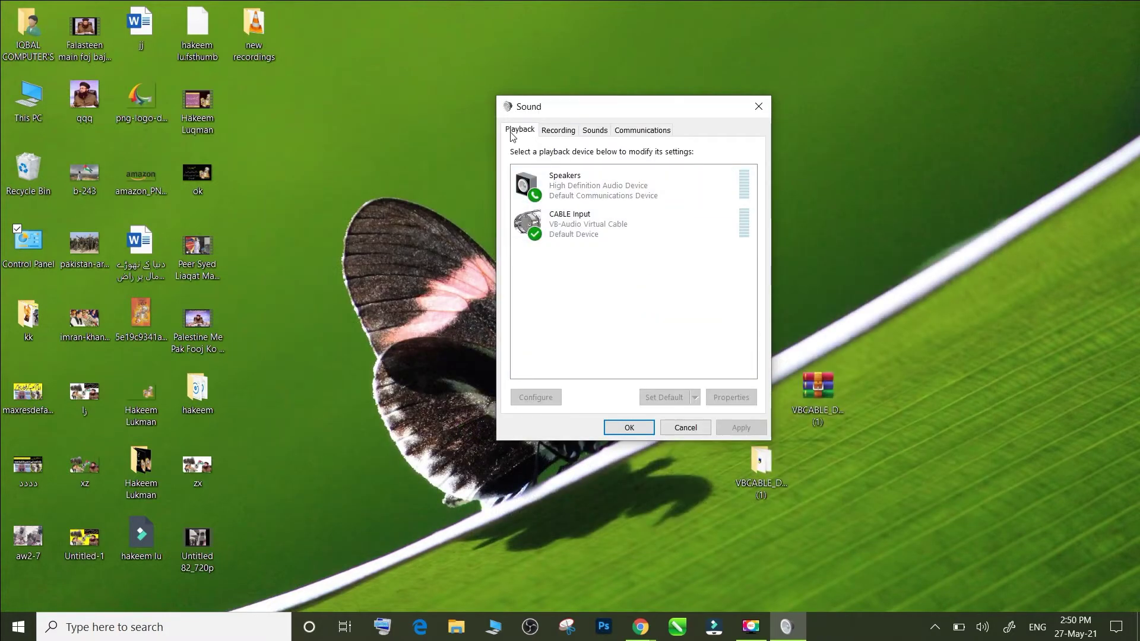
pyautogui.click(565, 233)
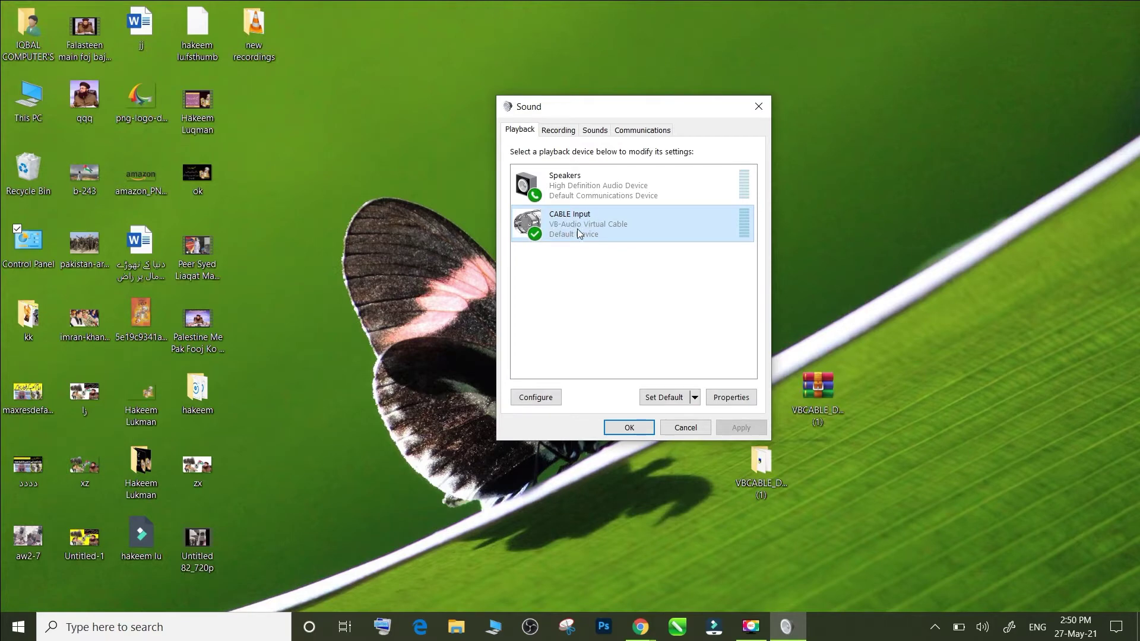
pyautogui.click(558, 131)
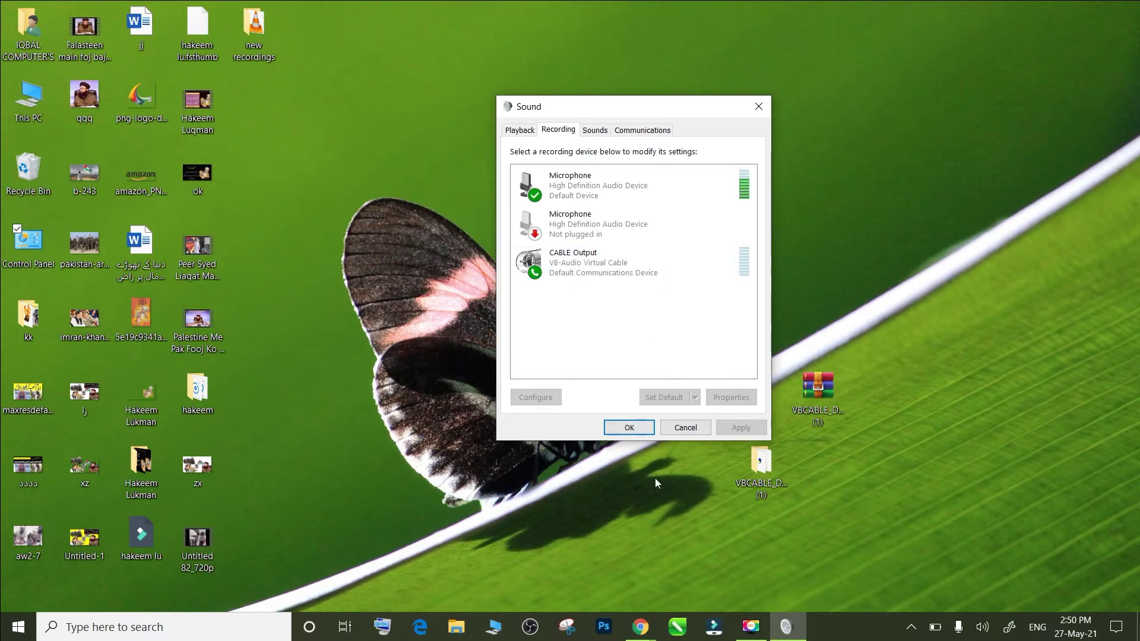
# Step: Switch to the Chrome window with the VB-Audio page and show the Voice Notepad page at dictation.io/speech
pyautogui.click(640, 627)
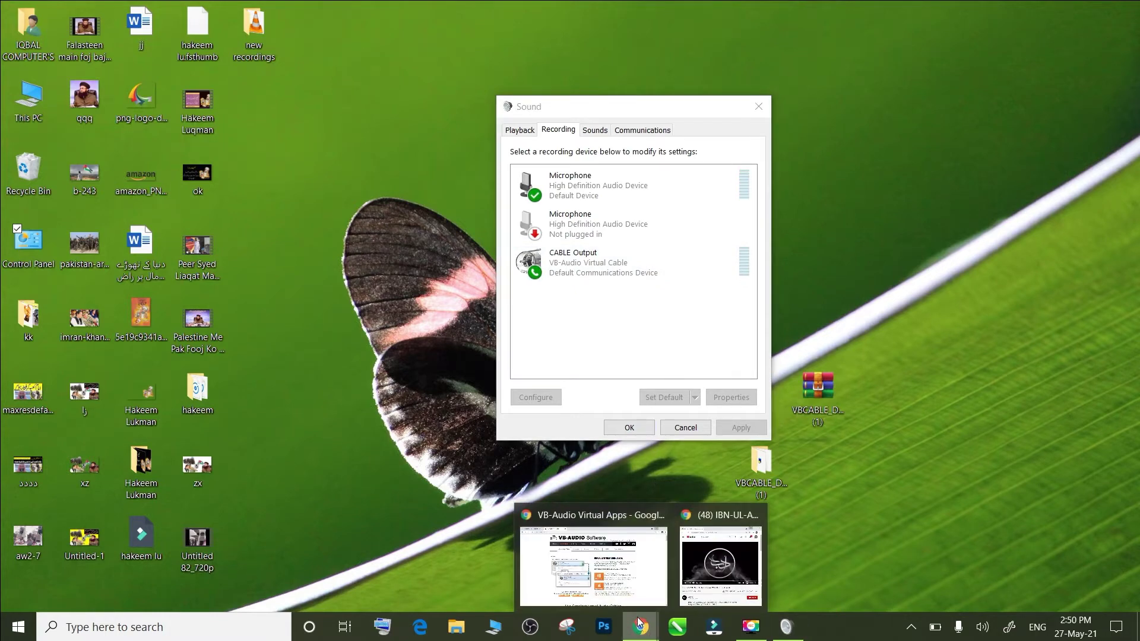
pyautogui.click(620, 576)
pyautogui.click(92, 13)
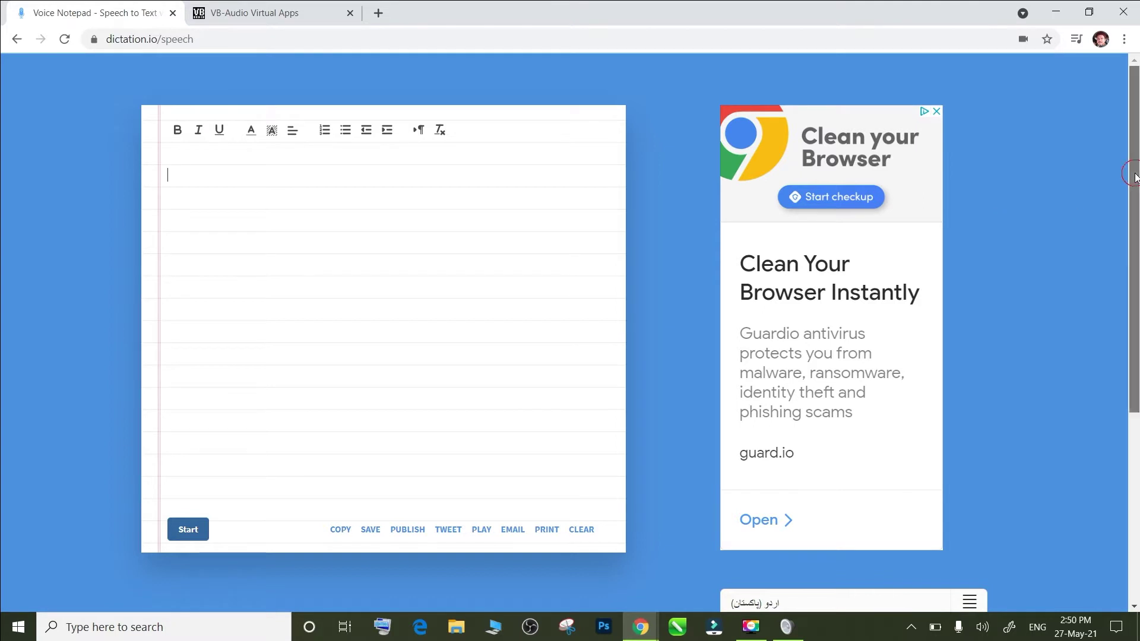
# Step: Browse the dictation languages offered below the Voice Notepad and return to the notepad without changing the language
pyautogui.moveTo(1135, 198); pyautogui.dragTo(1117, 292)
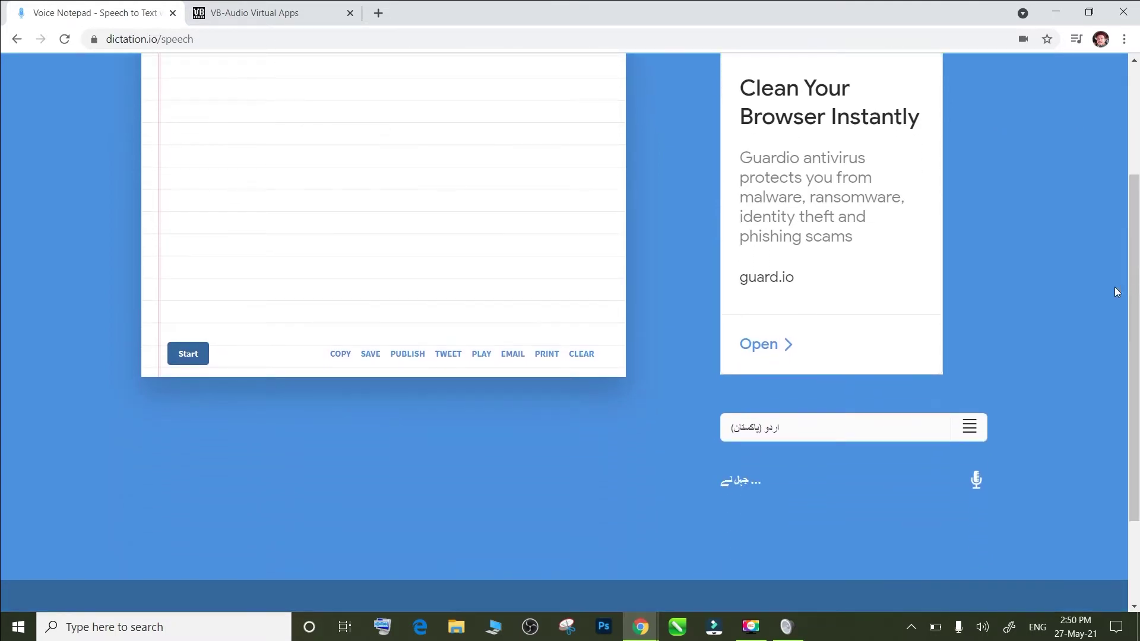
pyautogui.click(972, 428)
pyautogui.moveTo(983, 248); pyautogui.dragTo(977, 380)
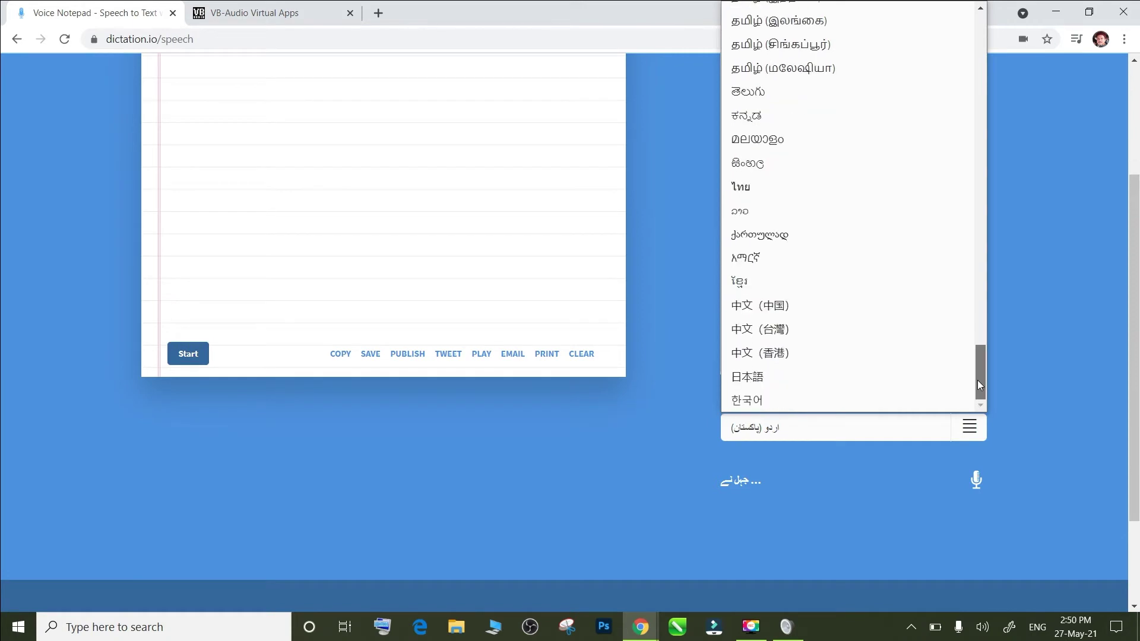
pyautogui.click(1036, 413)
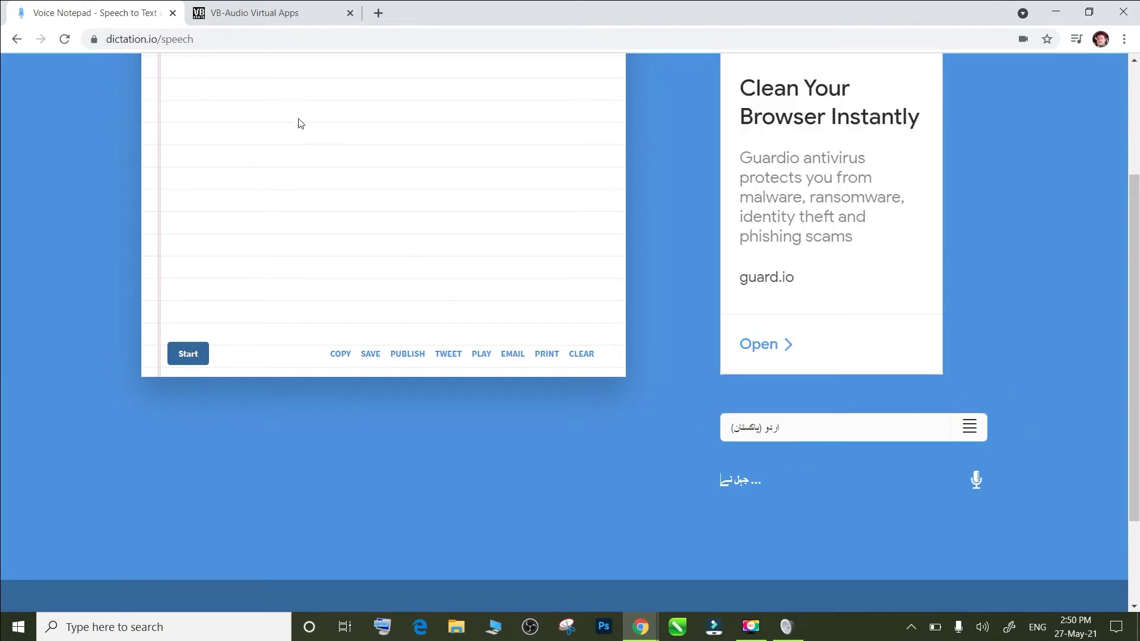
pyautogui.scroll(3, 299, 123)
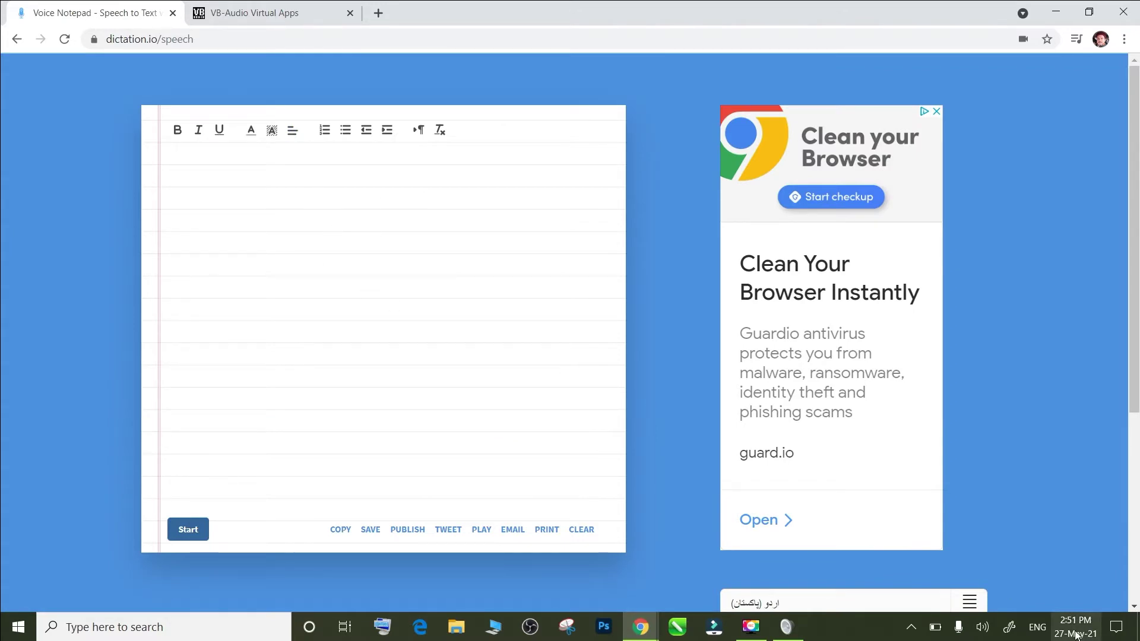
# Step: Choose CABLE Input (VB-Audio Virtual Cable) as the Windows playback device and bring back the Sound window with the recording devices
pyautogui.click(982, 628)
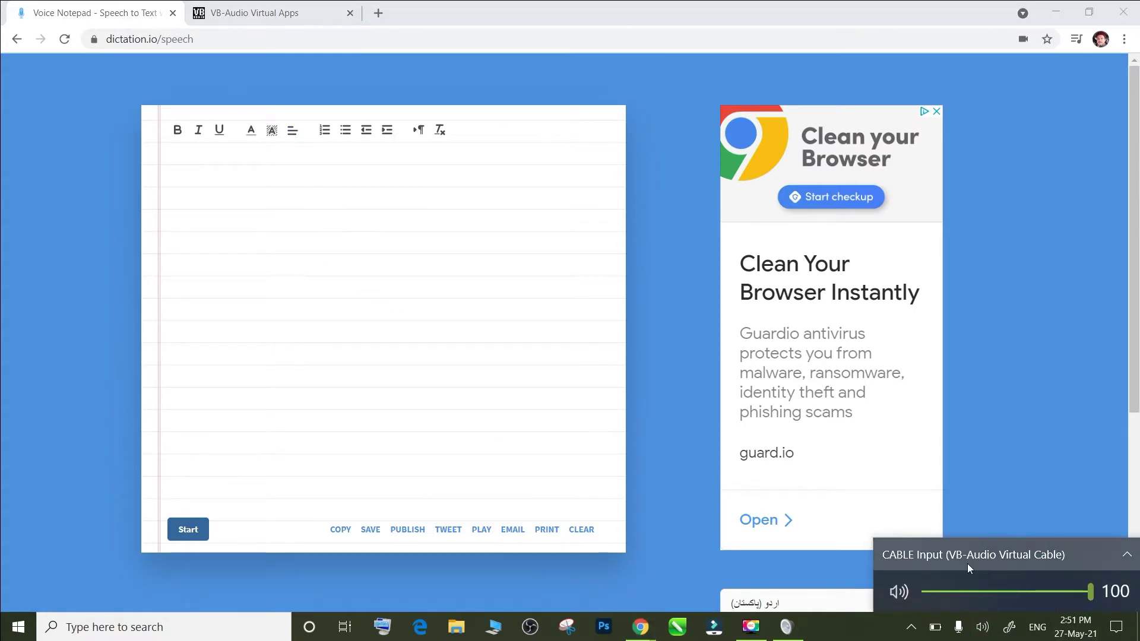
pyautogui.click(1130, 559)
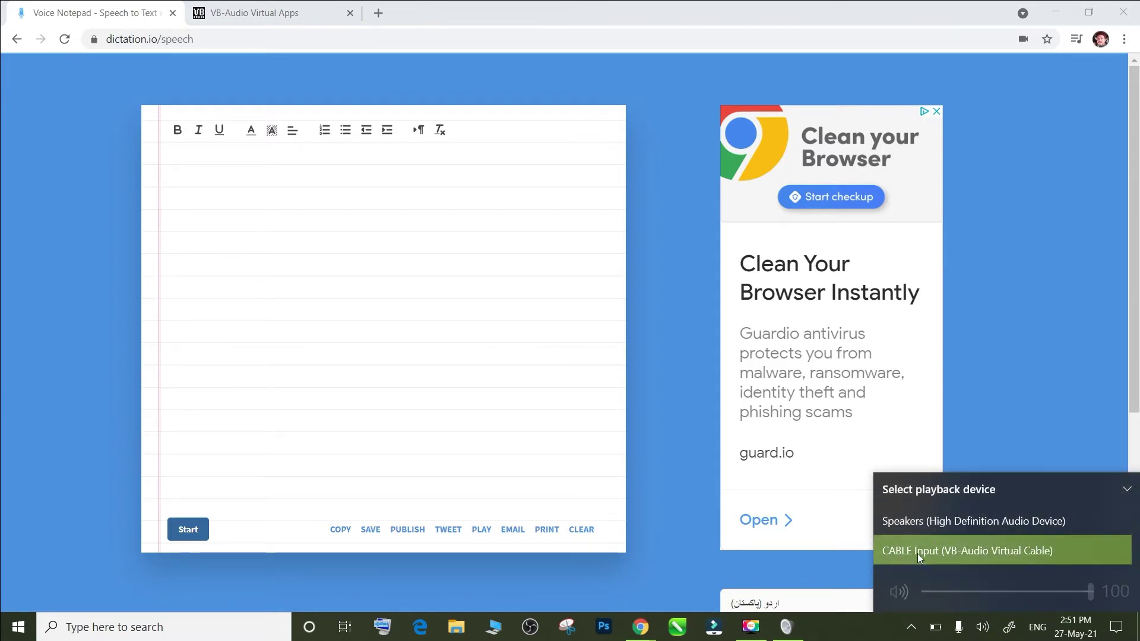
pyautogui.click(959, 555)
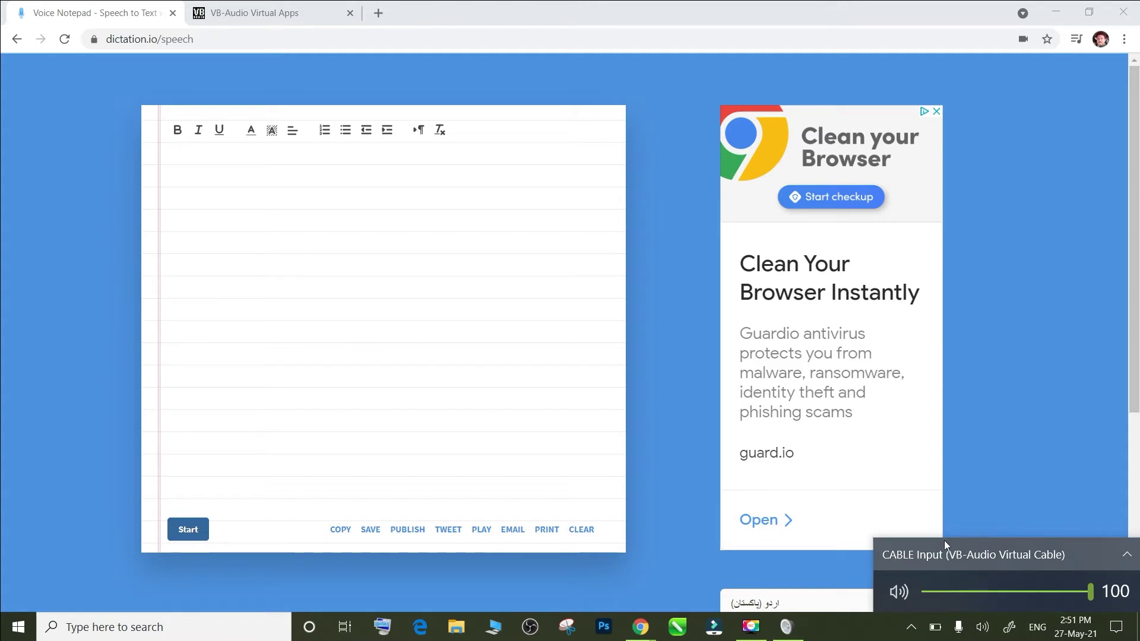
pyautogui.click(682, 558)
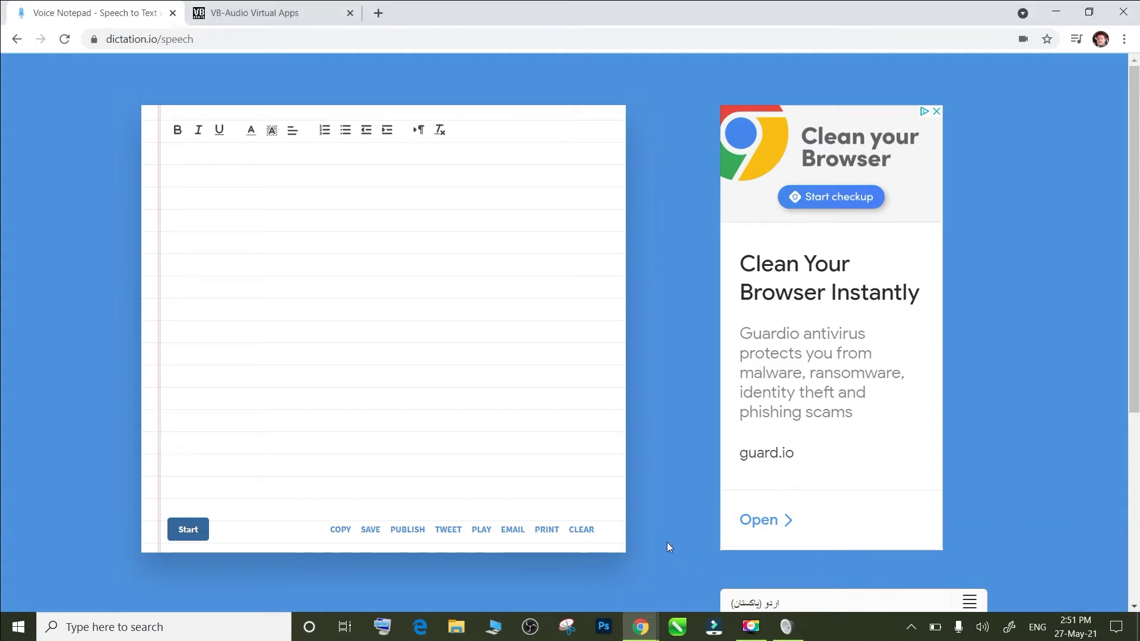
pyautogui.click(786, 625)
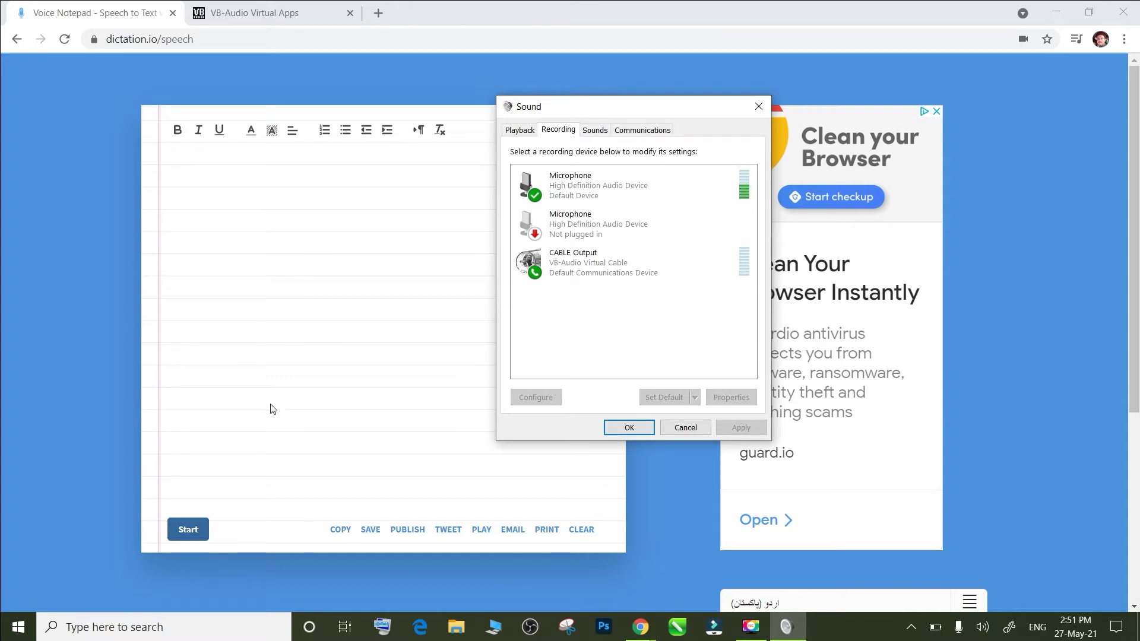
# Step: Start voice dictation in the Voice Notepad and restore the browser from maximized to a smaller window
pyautogui.click(187, 529)
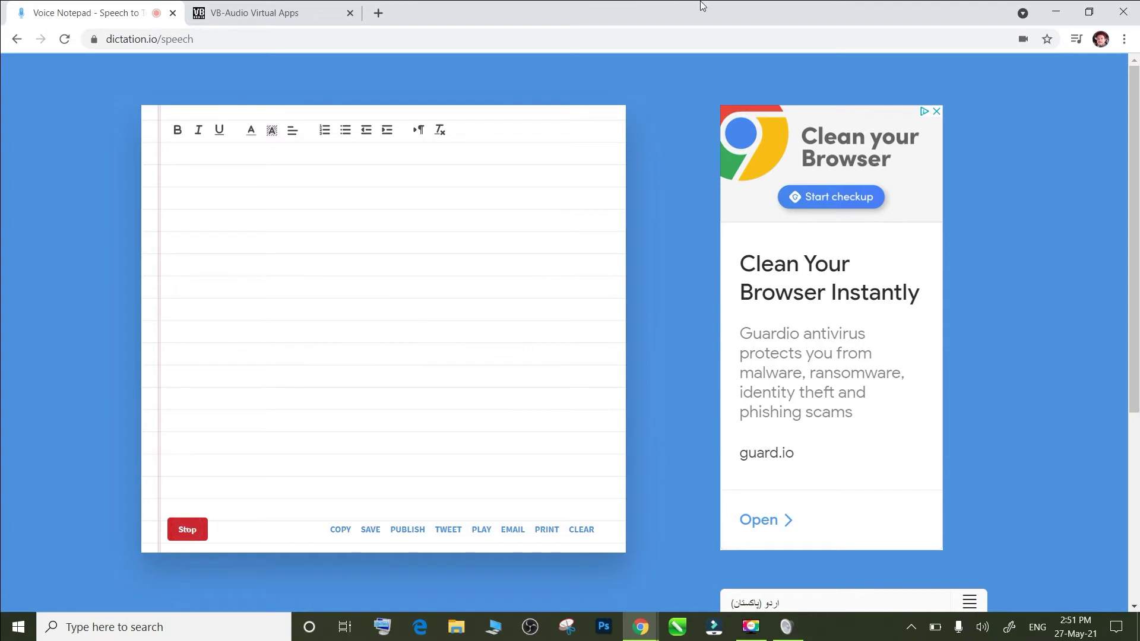
pyautogui.doubleClick(700, 6)
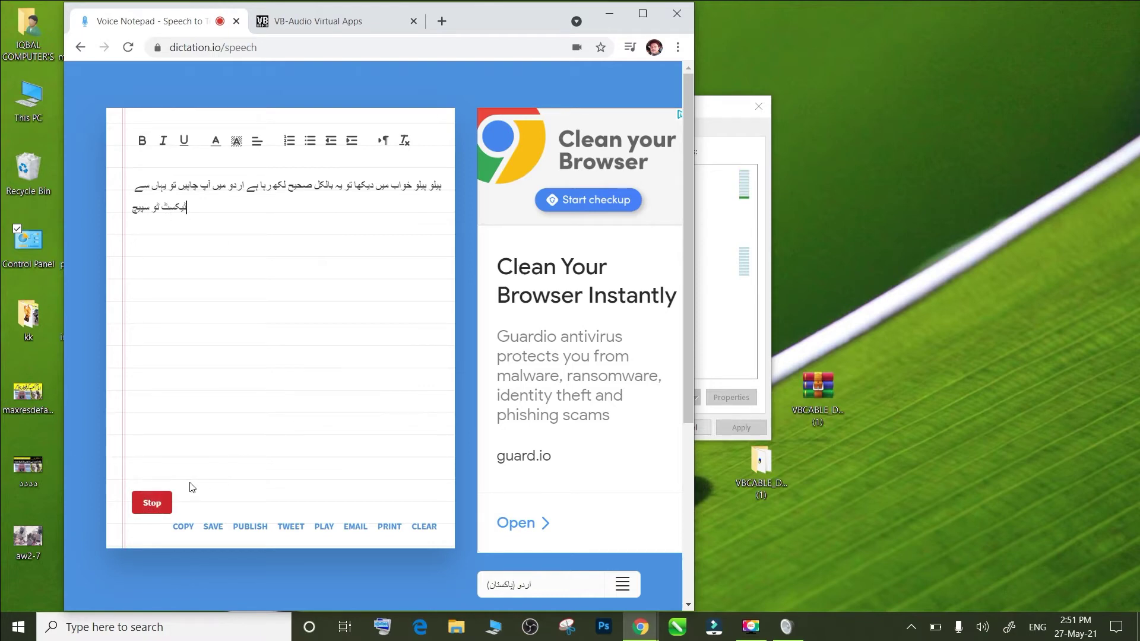
# Step: Stop the dictation and disable the default High Definition Audio microphone among the recording devices in the Sound window
pyautogui.click(154, 503)
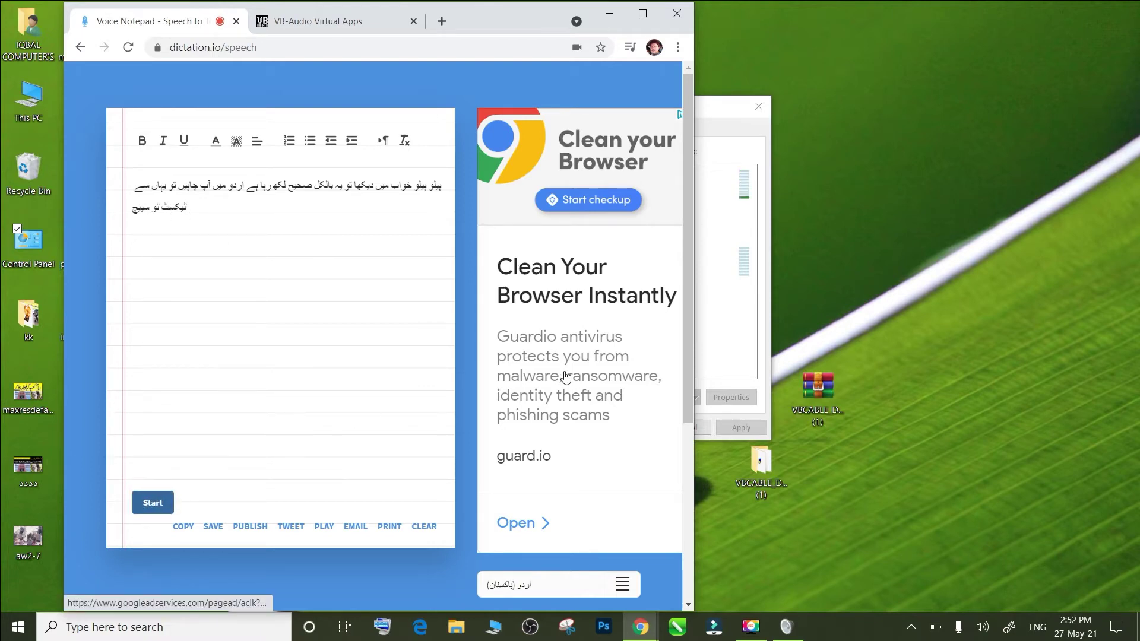
pyautogui.click(718, 116)
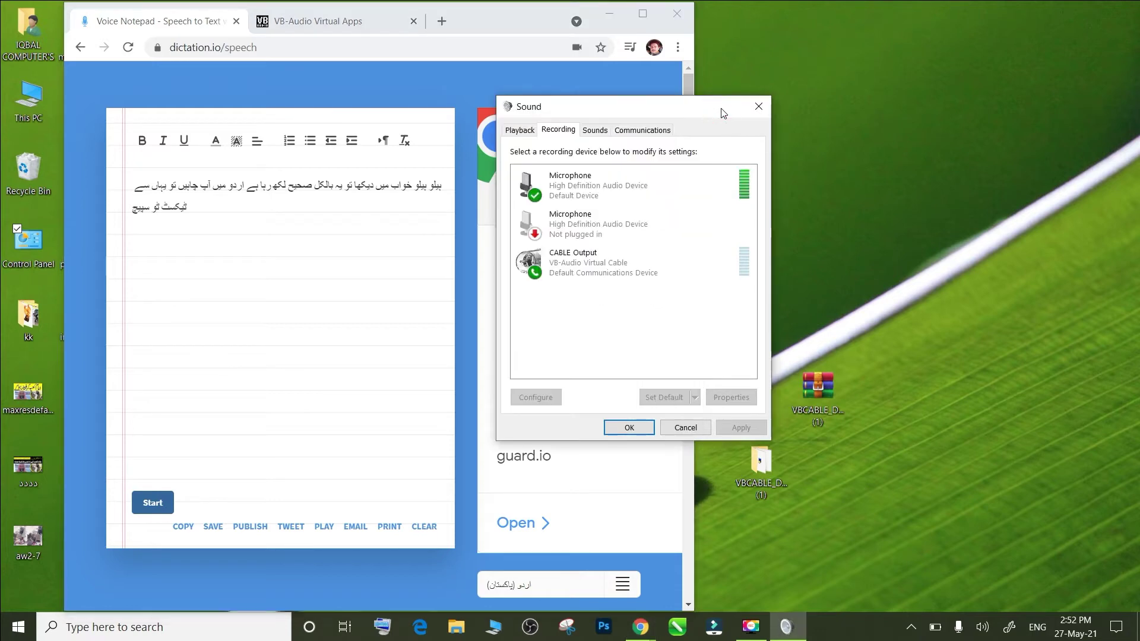
pyautogui.click(615, 184)
pyautogui.rightClick(615, 184)
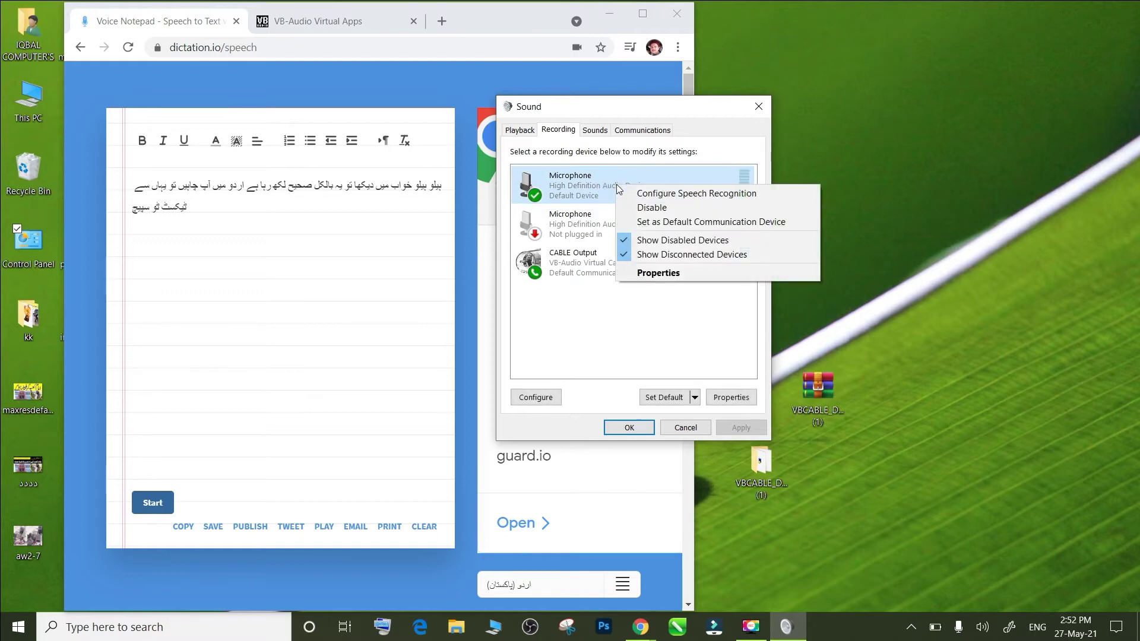
pyautogui.click(643, 209)
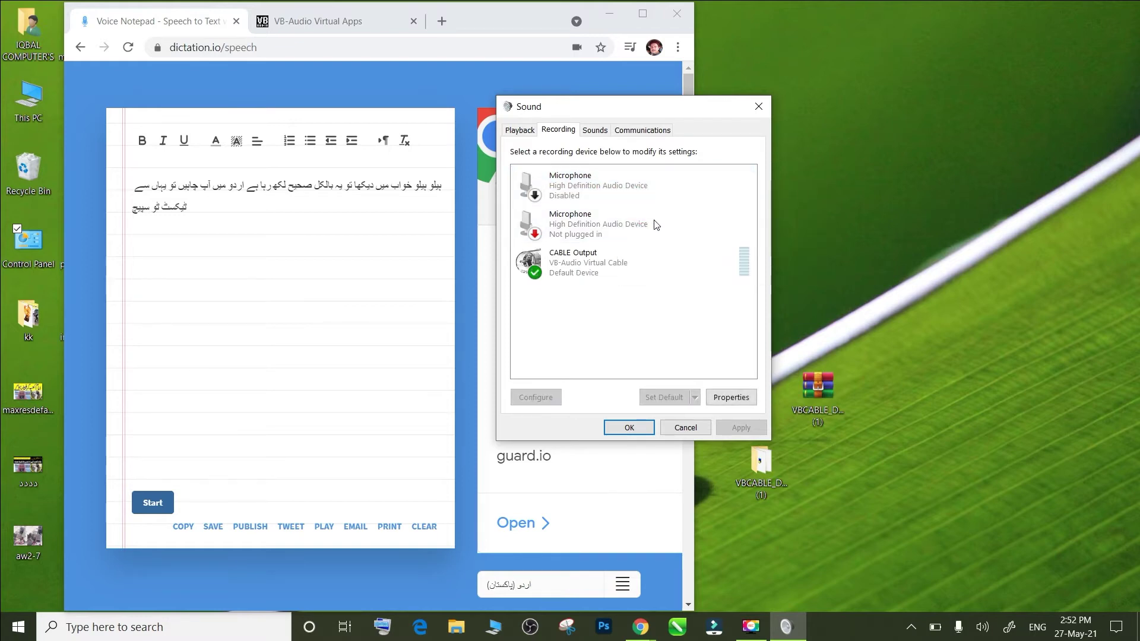
pyautogui.click(593, 176)
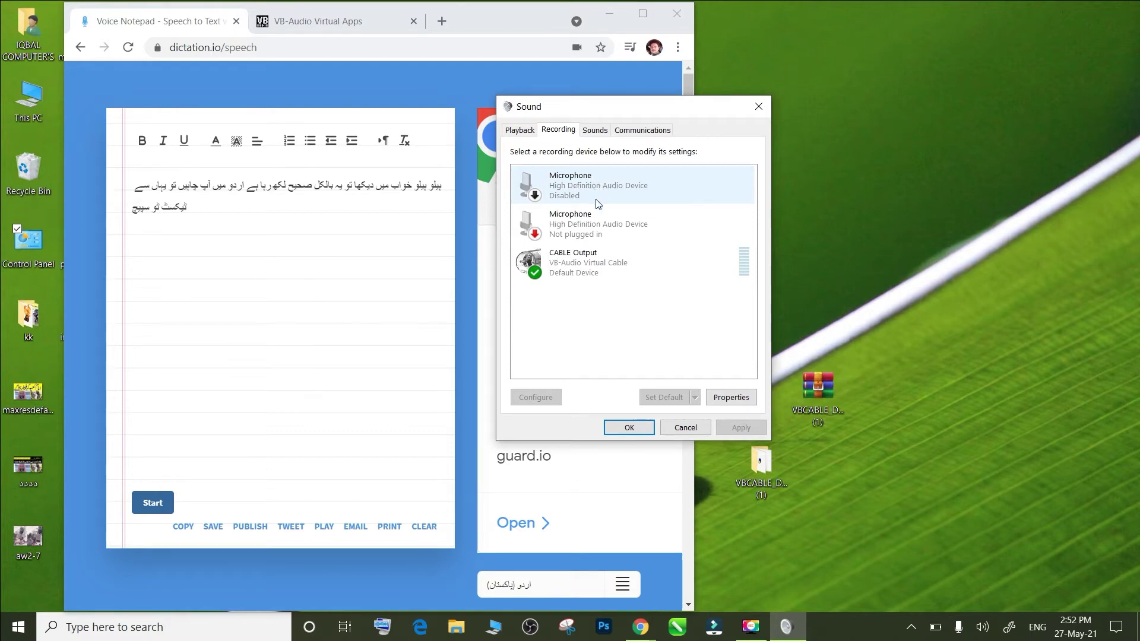
pyautogui.click(599, 261)
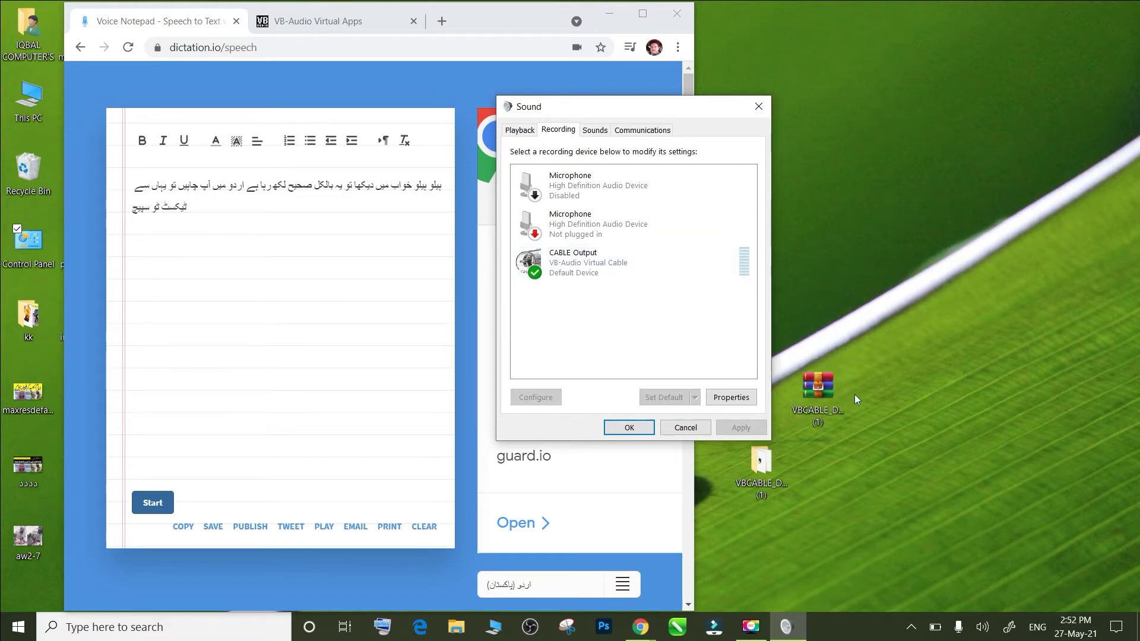
# Step: Select CABLE Input (VB-Audio Virtual Cable) as the Windows playback device
pyautogui.click(982, 627)
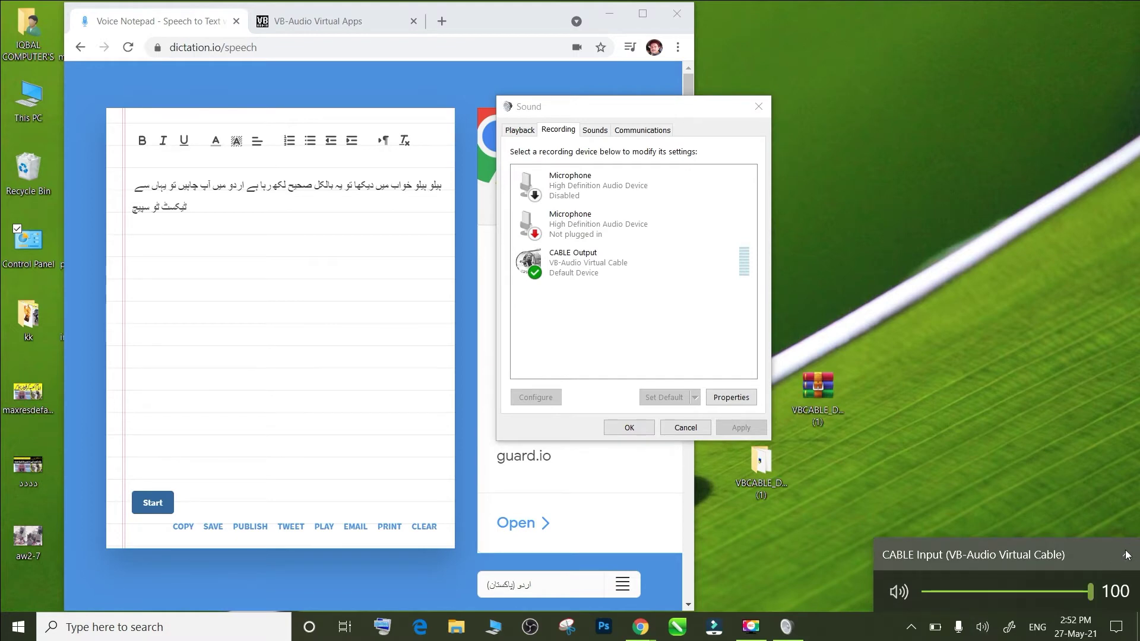
pyautogui.click(1126, 554)
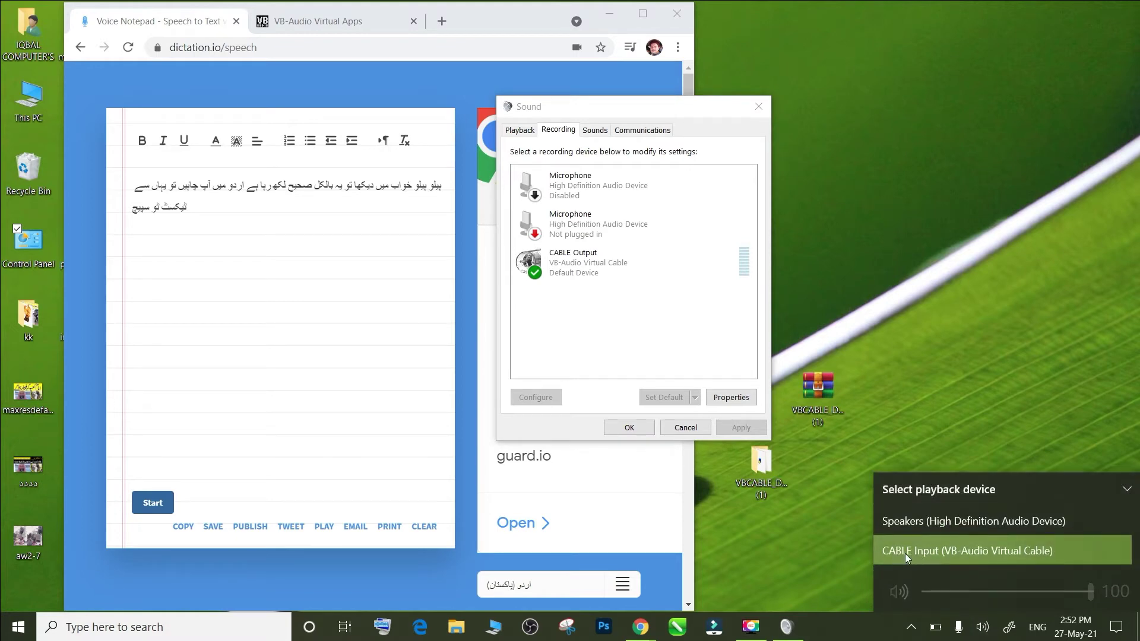
pyautogui.click(951, 557)
pyautogui.click(800, 318)
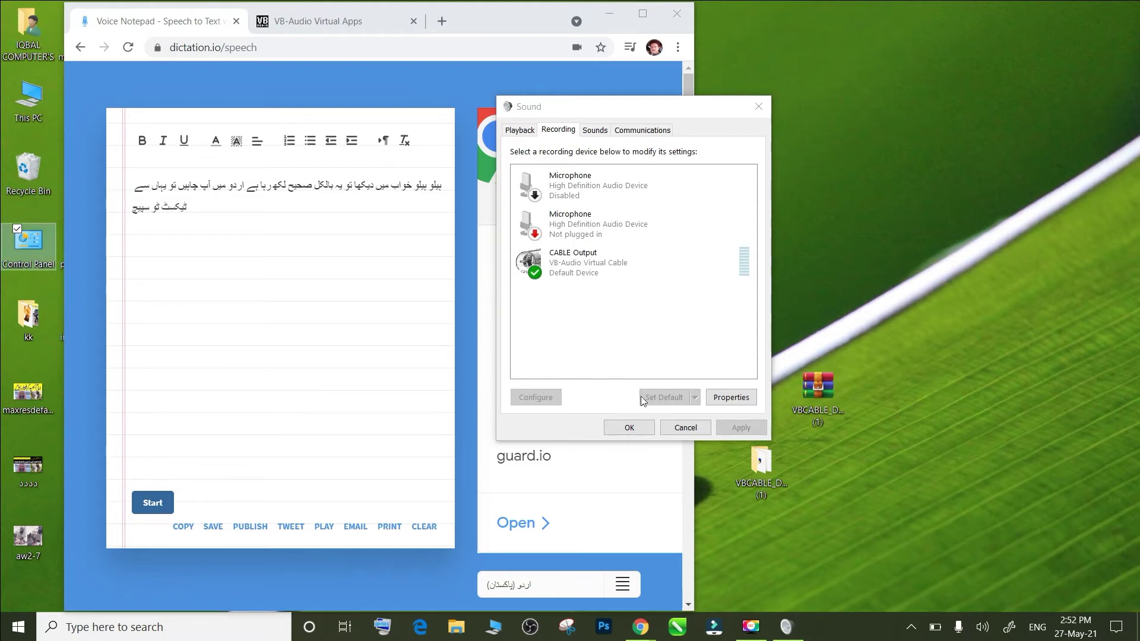
# Step: Return to the Voice Notepad and delete all the previously dictated text
pyautogui.click(384, 376)
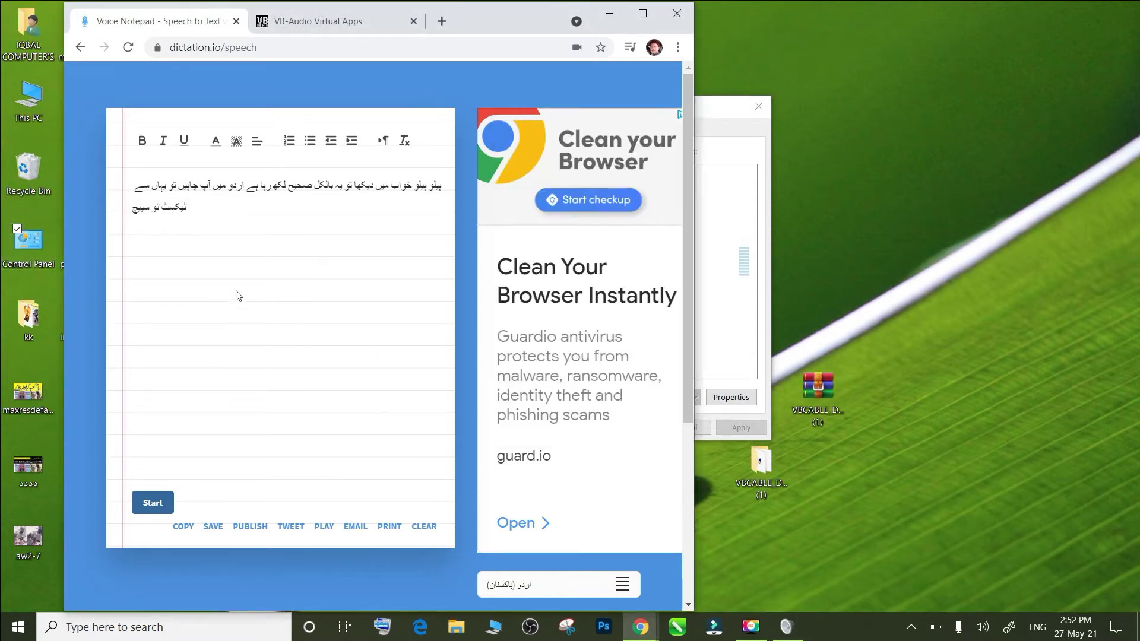
pyautogui.click(197, 263)
pyautogui.hotkey('ctrl', 'a')
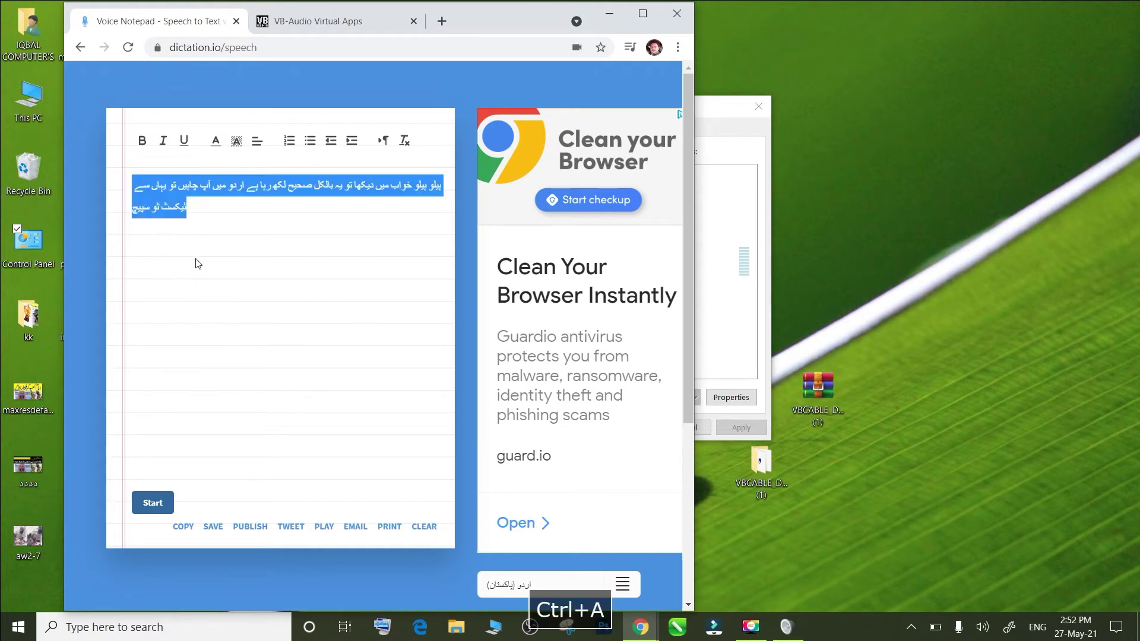
pyautogui.press('Delete')
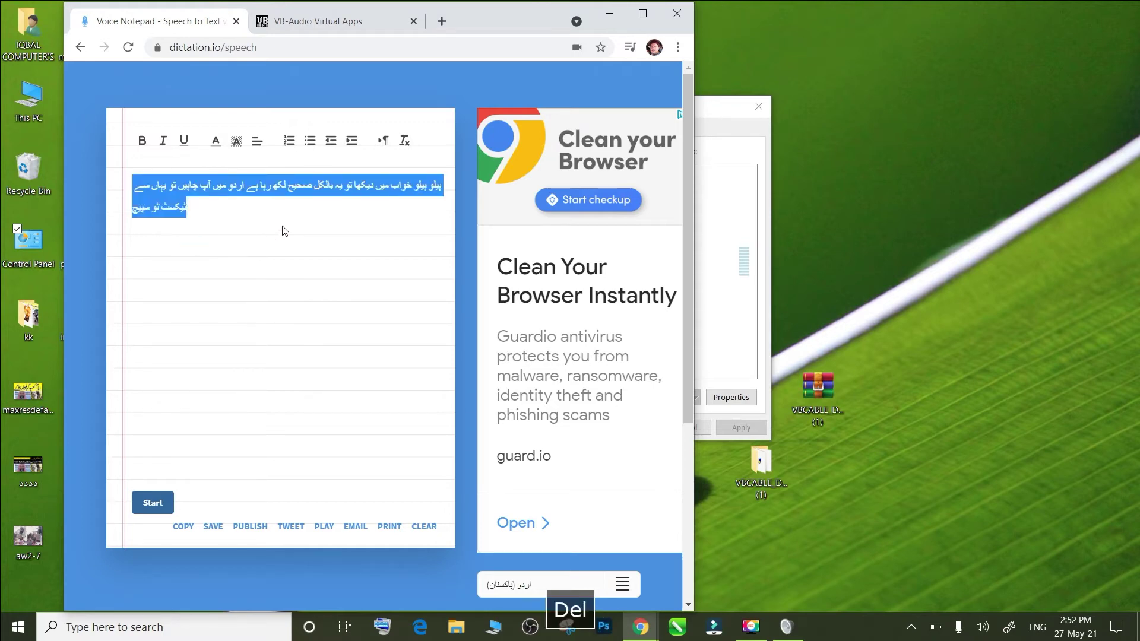
pyautogui.click(206, 208)
pyautogui.hotkey('ctrl', 'a')
pyautogui.press('Delete')
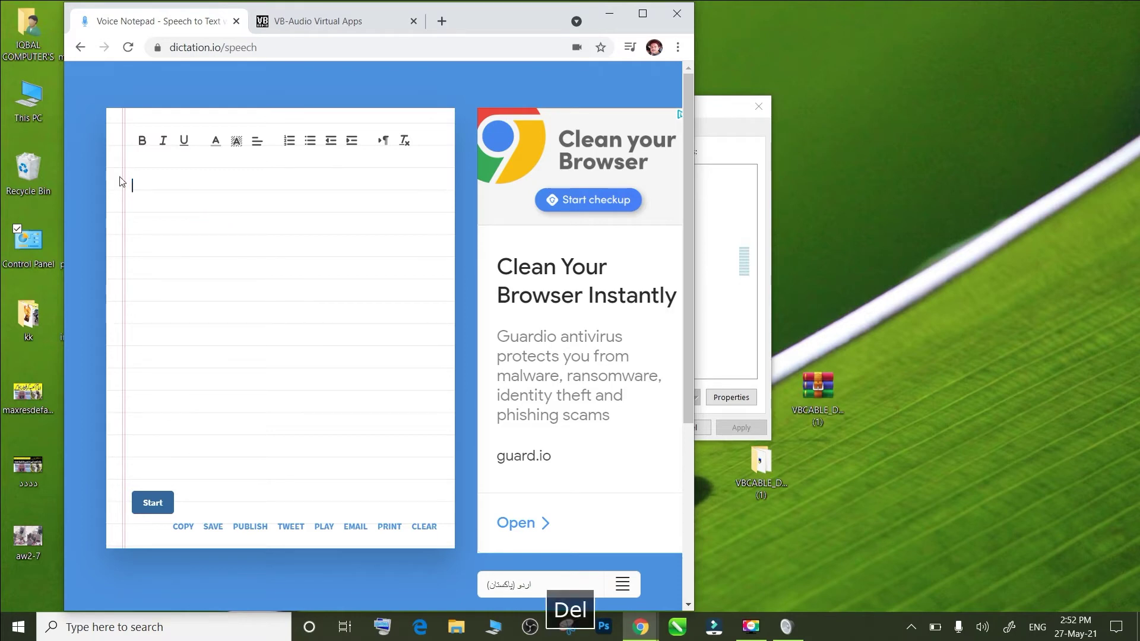
# Step: Switch to the Chrome window with the Adab YouTube video and place it beside the Voice Notepad
pyautogui.click(696, 557)
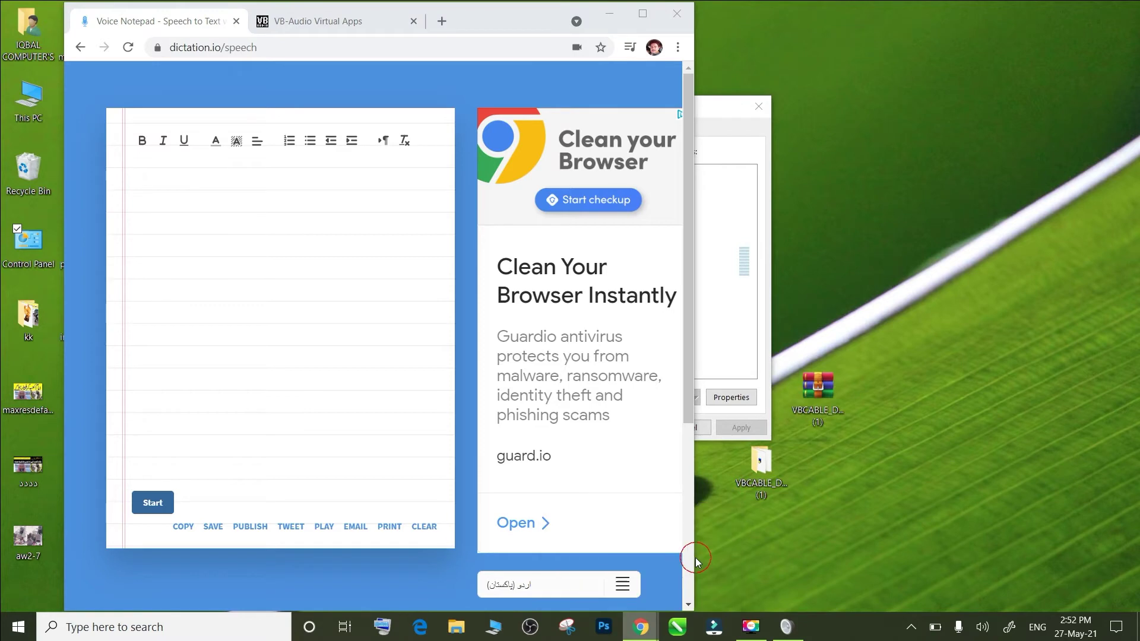
pyautogui.hotkey('alt', 'Tab')
pyautogui.moveTo(715, 32); pyautogui.dragTo(842, 27)
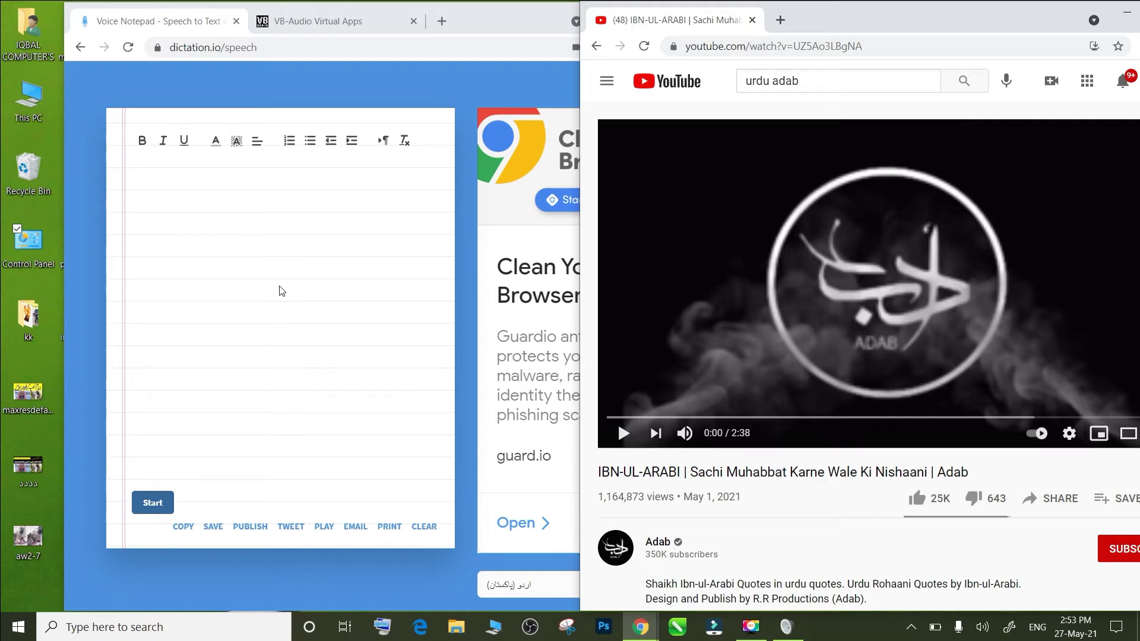
# Step: Start dictation in the Voice Notepad and play the YouTube video until about 0:27 to transcribe its Urdu speech
pyautogui.click(153, 503)
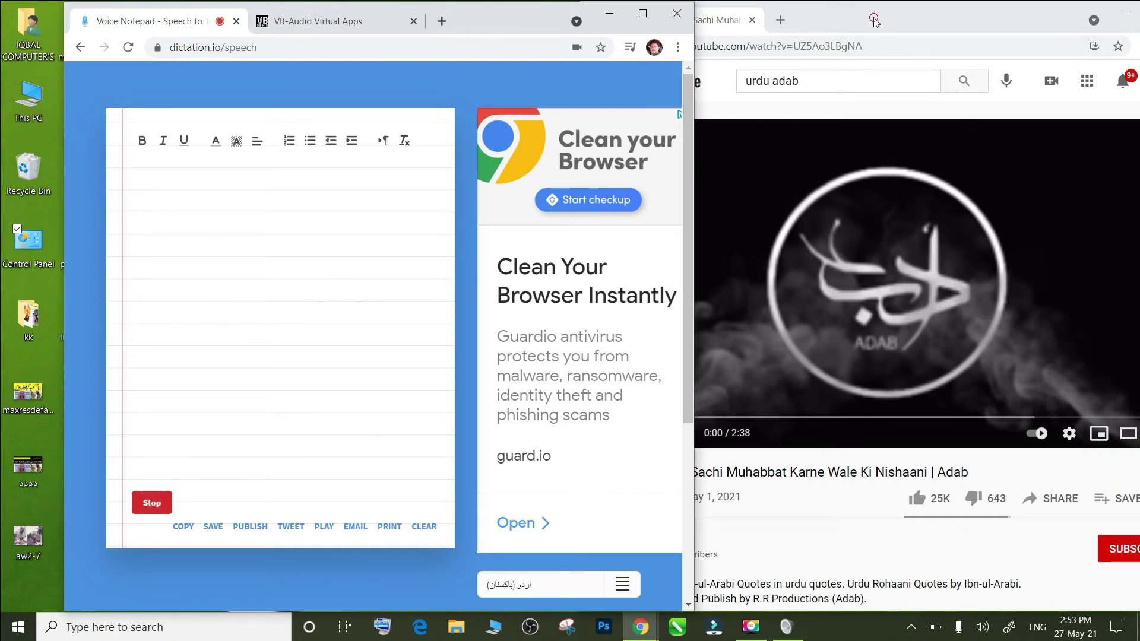
pyautogui.click(873, 21)
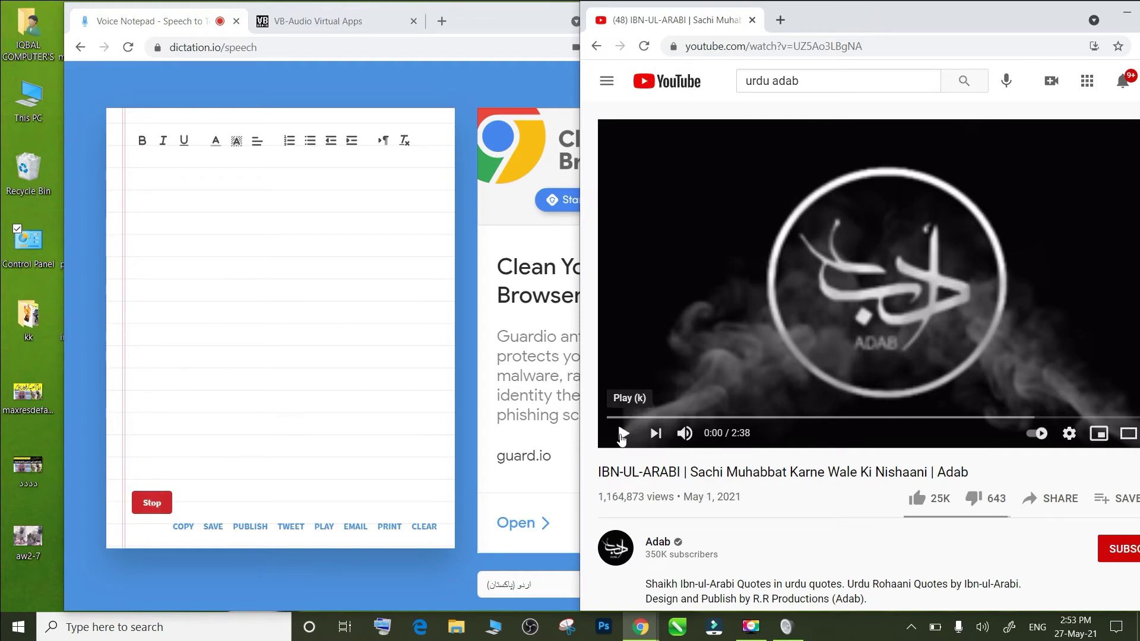
pyautogui.click(621, 434)
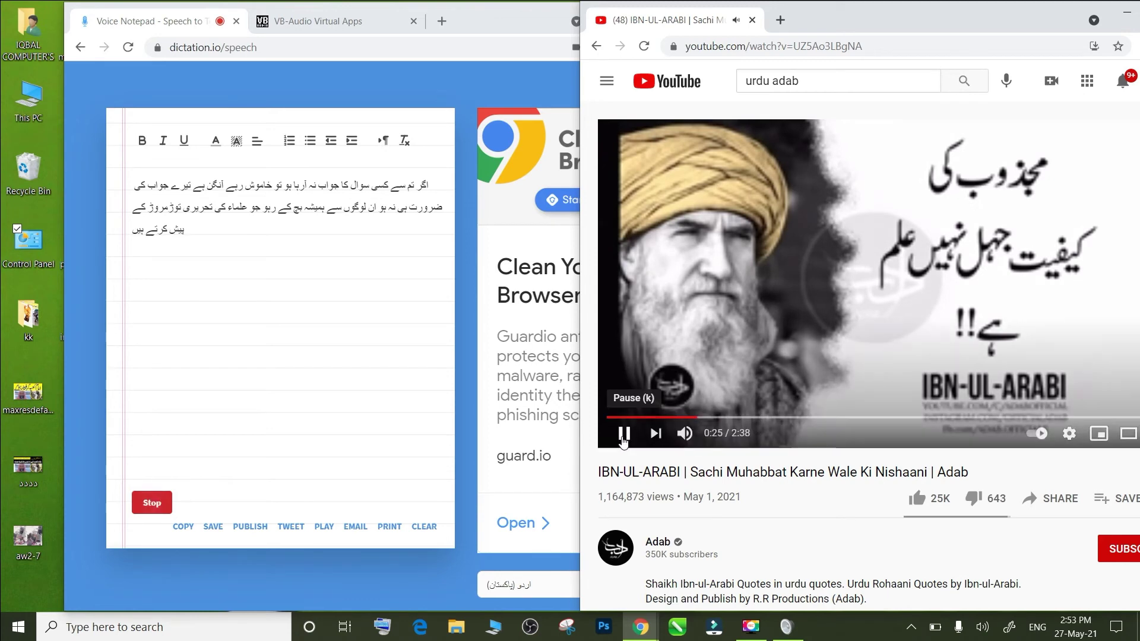
pyautogui.click(624, 436)
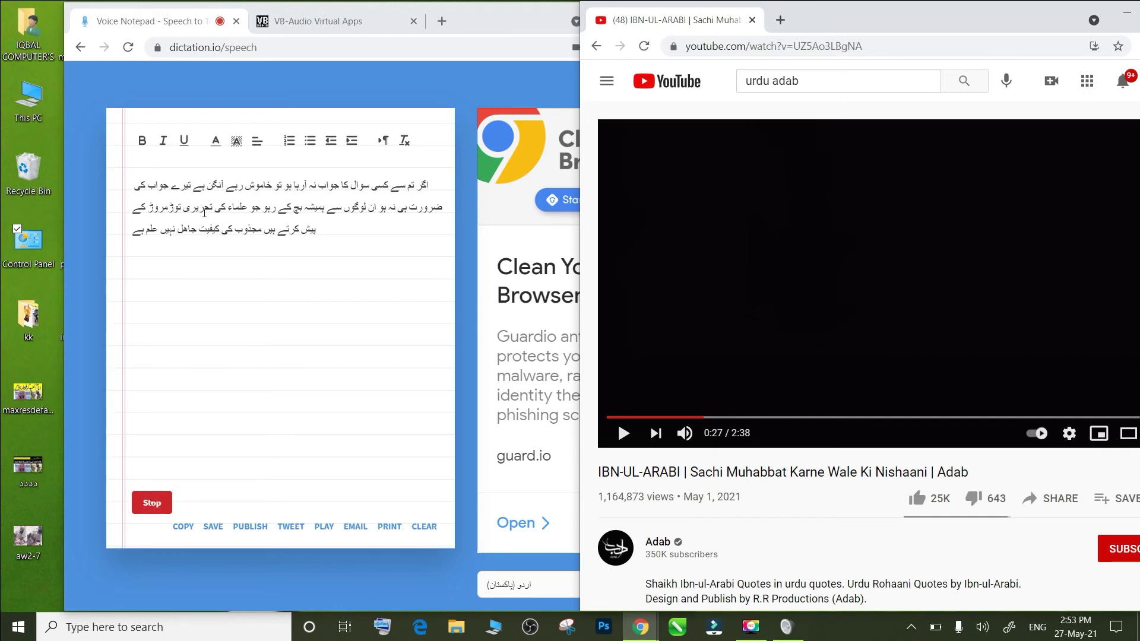
# Step: Select the three lines of transcribed Urdu text in the Voice Notepad and copy them
pyautogui.click(136, 235)
pyautogui.moveTo(132, 209); pyautogui.dragTo(434, 177)
pyautogui.click(434, 176)
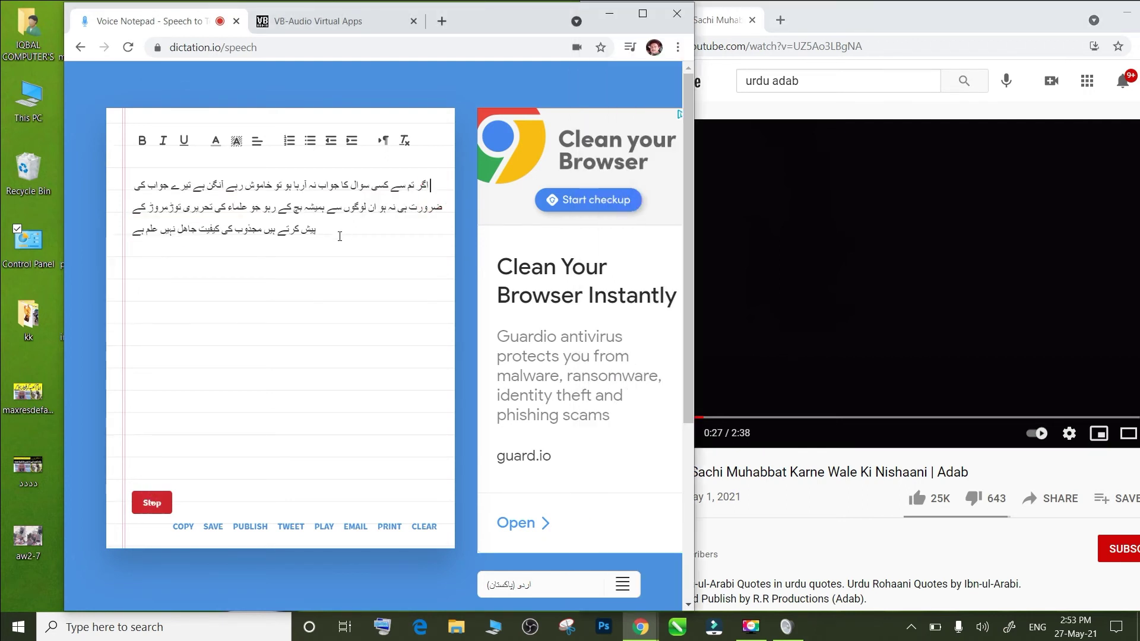
pyautogui.moveTo(336, 234); pyautogui.dragTo(425, 185)
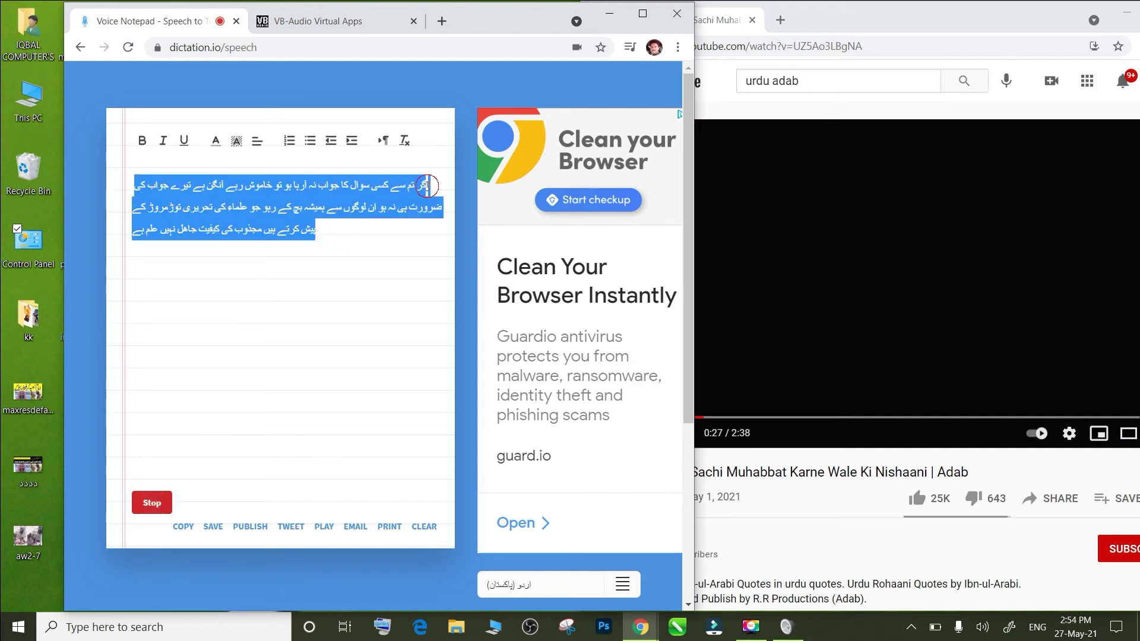
pyautogui.click(425, 185)
pyautogui.moveTo(327, 233); pyautogui.dragTo(426, 186)
pyautogui.rightClick(426, 186)
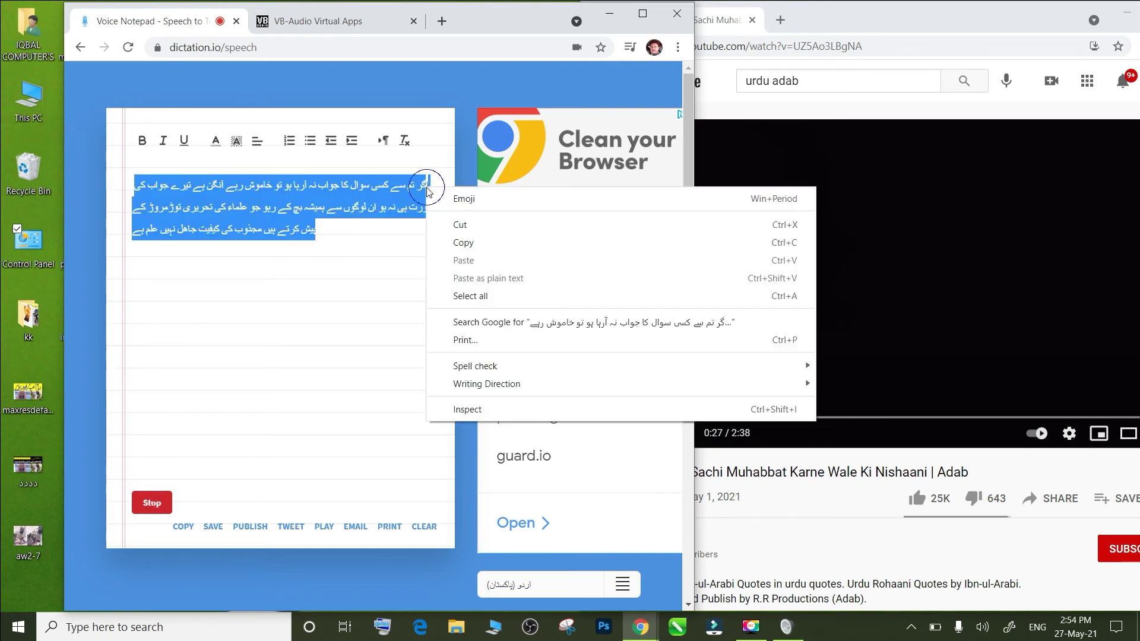
pyautogui.click(469, 243)
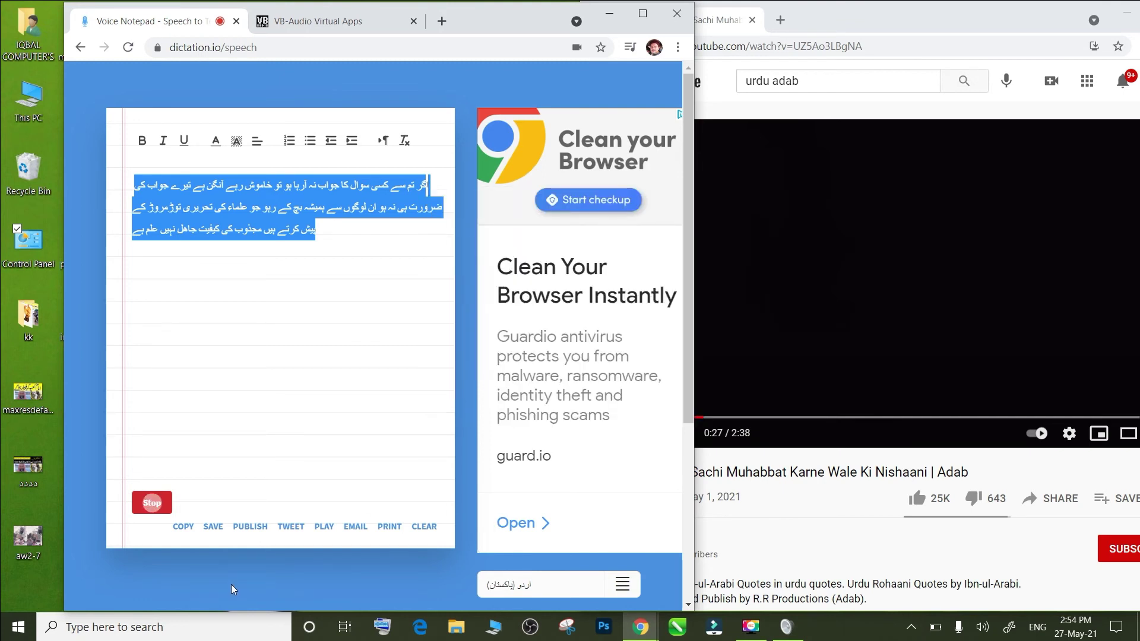
# Step: Open Word and paste the copied Urdu text into the blank document
pyautogui.click(177, 632)
pyautogui.write('word')
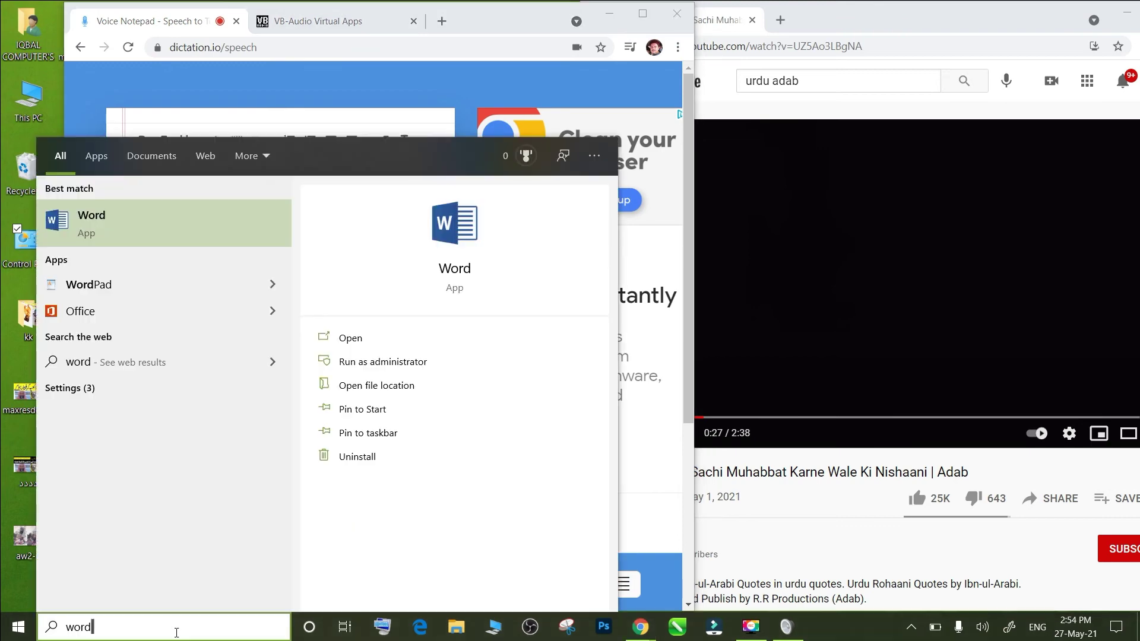
pyautogui.press('Return')
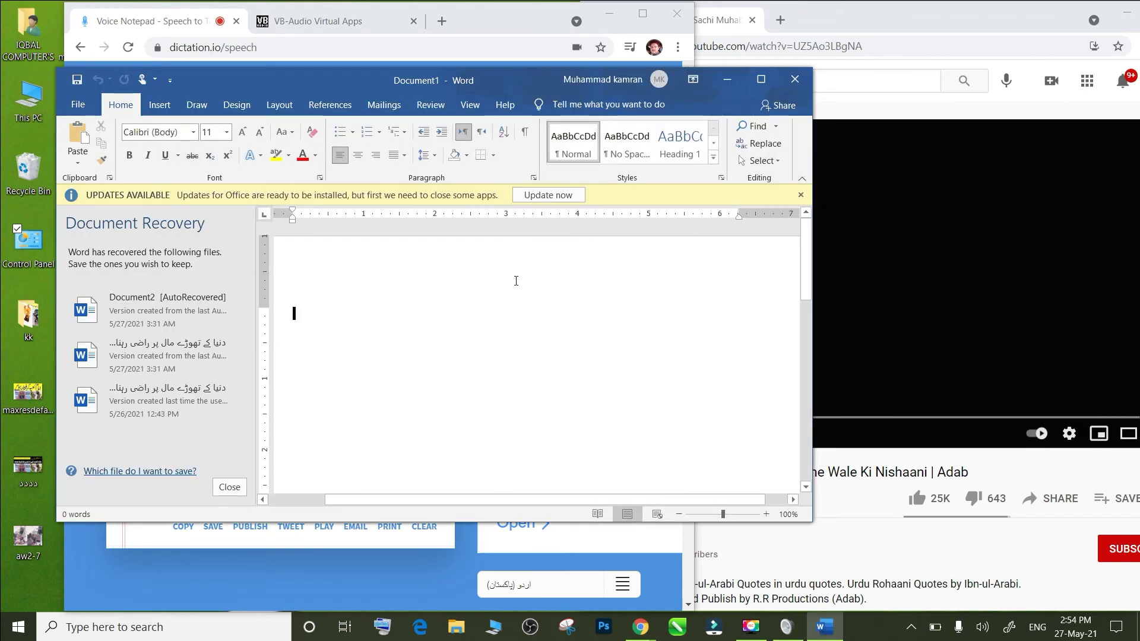
pyautogui.hotkey('ctrl', 'v')
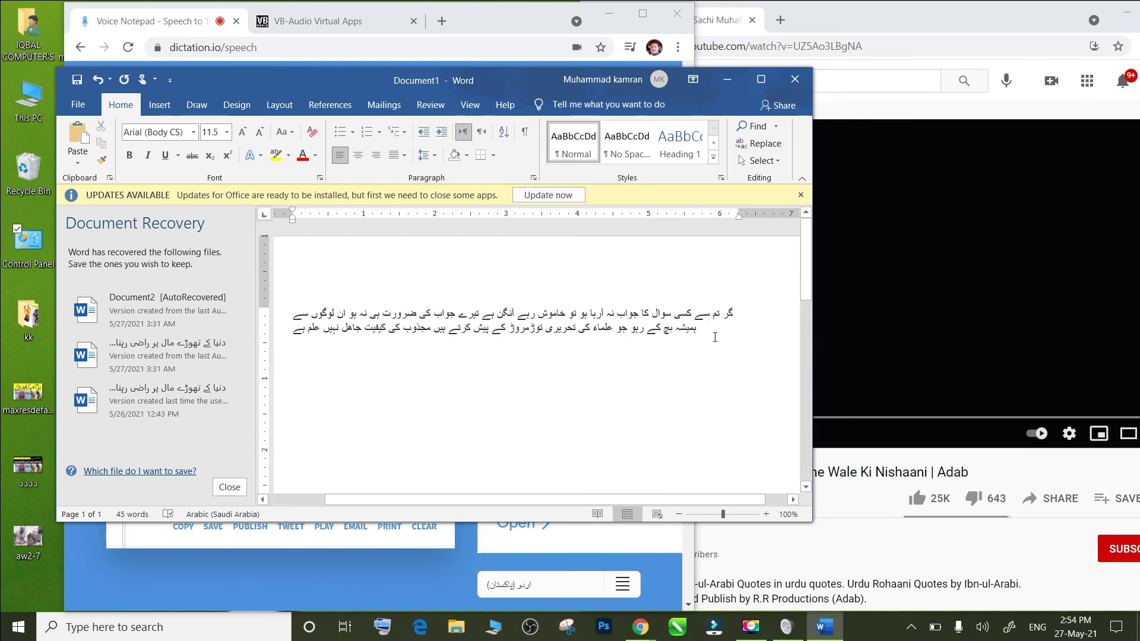
# Step: Maximize the Word window and format all the pasted text with the Jameel Noori font at size 28
pyautogui.hotkey('ctrl', 'a')
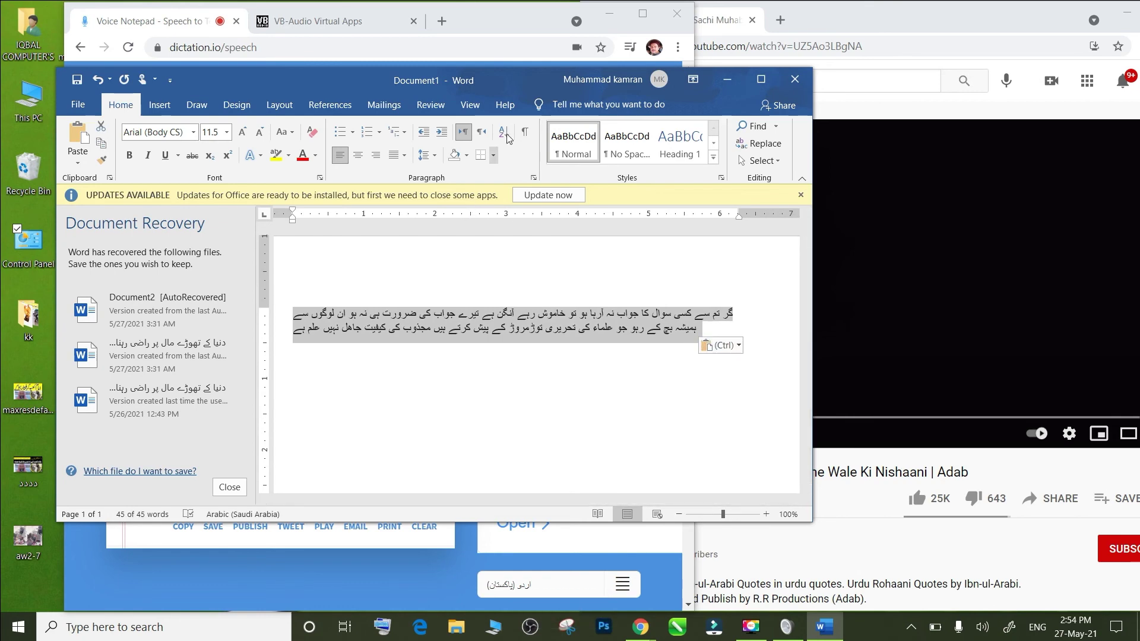
pyautogui.click(761, 79)
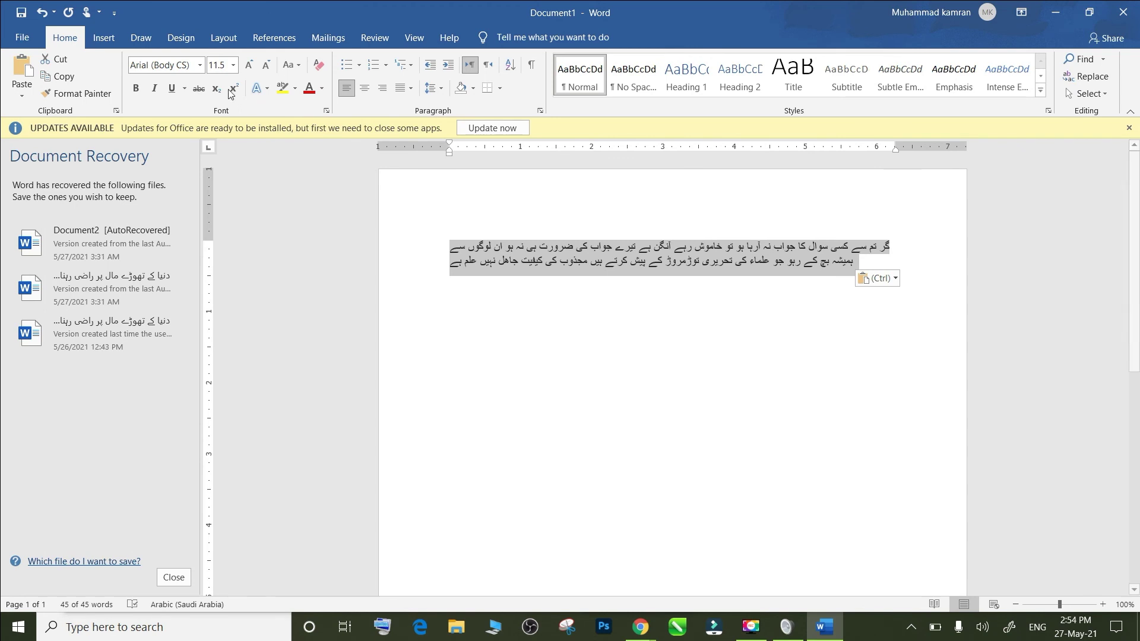
pyautogui.click(181, 64)
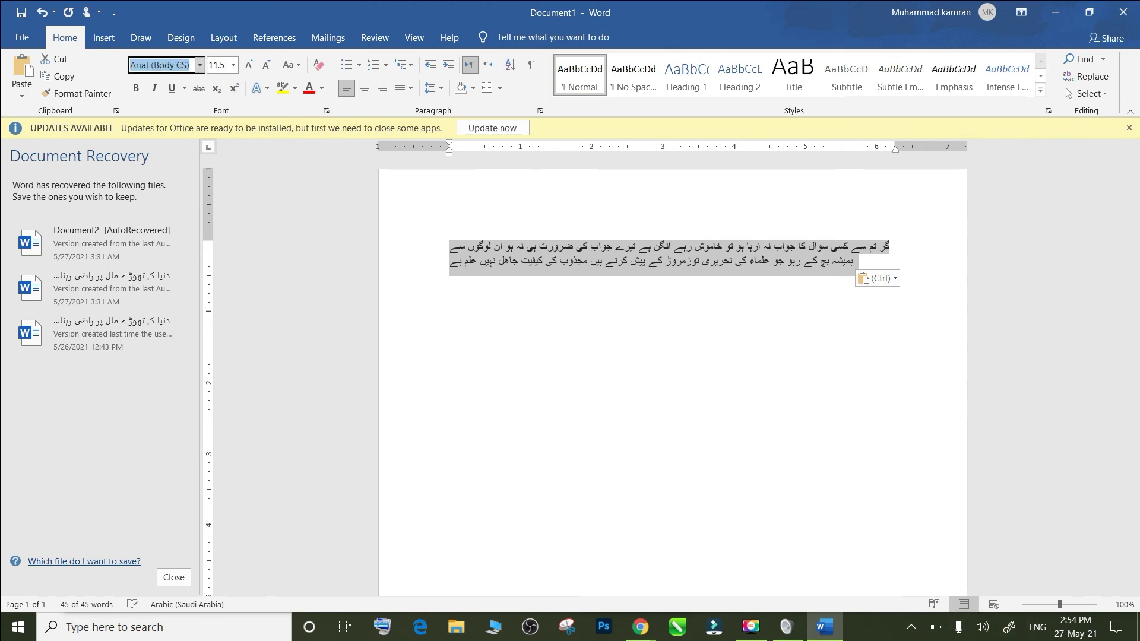
pyautogui.write('Jameel Noori Na')
pyautogui.press('Return')
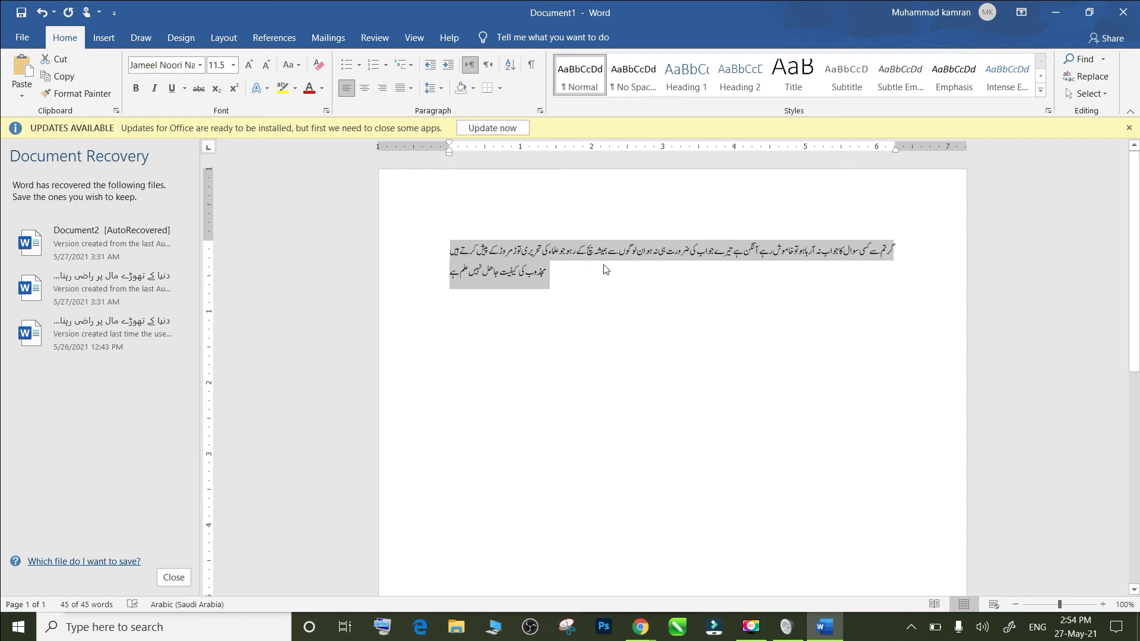
pyautogui.click(233, 66)
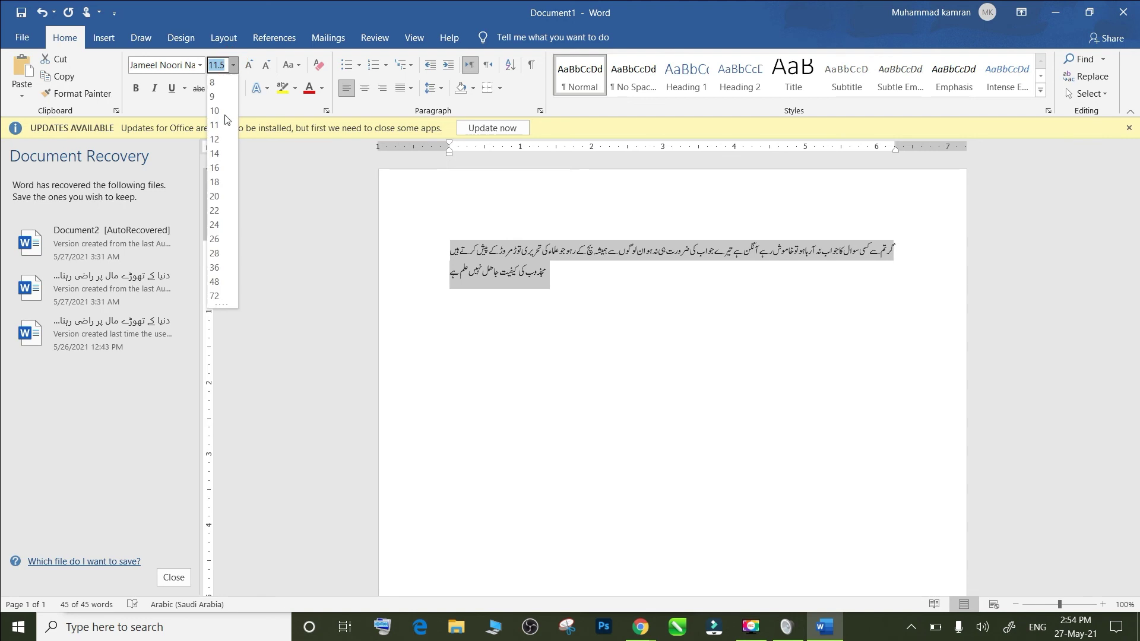
pyautogui.click(213, 253)
pyautogui.click(545, 460)
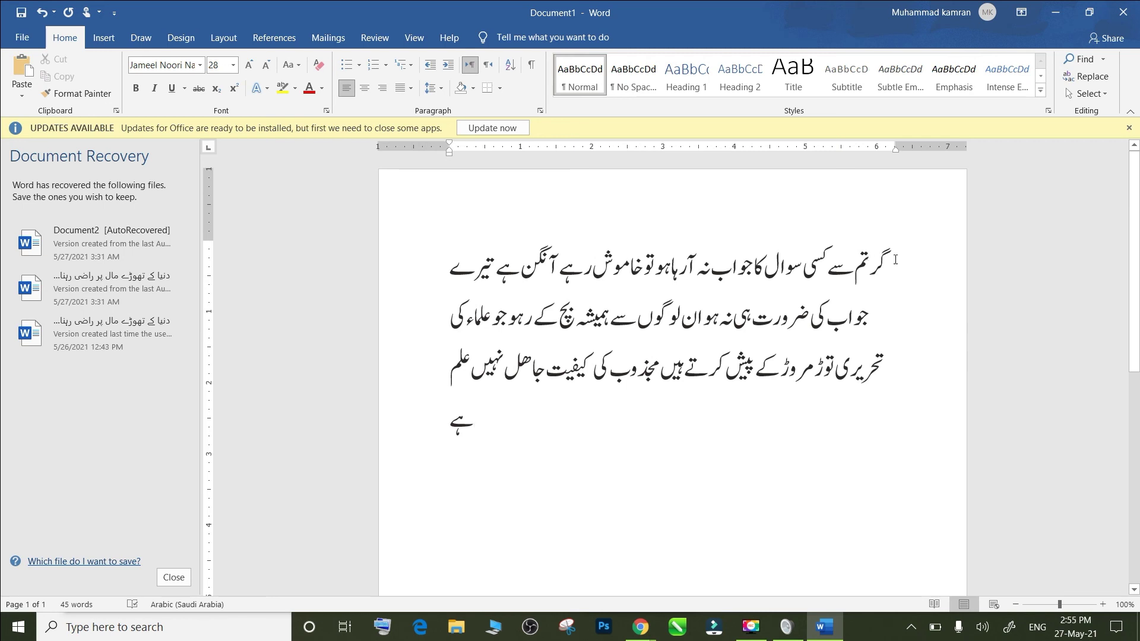
# Step: Minimize Word and close the Voice Notepad, YouTube and Sound windows
pyautogui.click(1056, 13)
pyautogui.hotkey('ctrl', 'a')
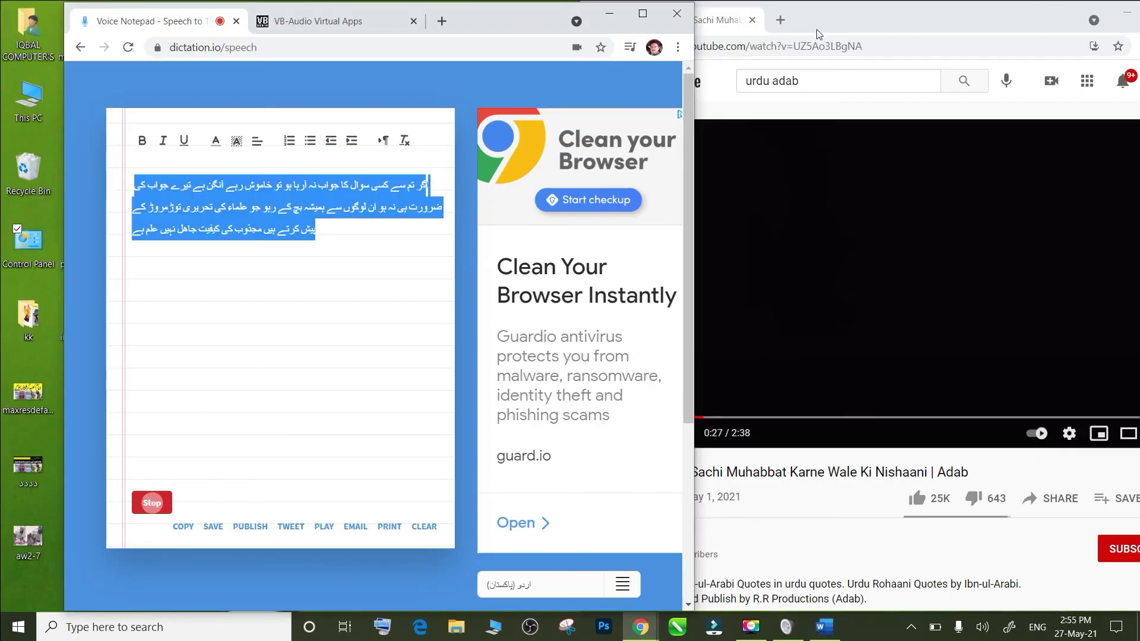
pyautogui.click(673, 15)
pyautogui.moveTo(673, 15); pyautogui.dragTo(682, 49)
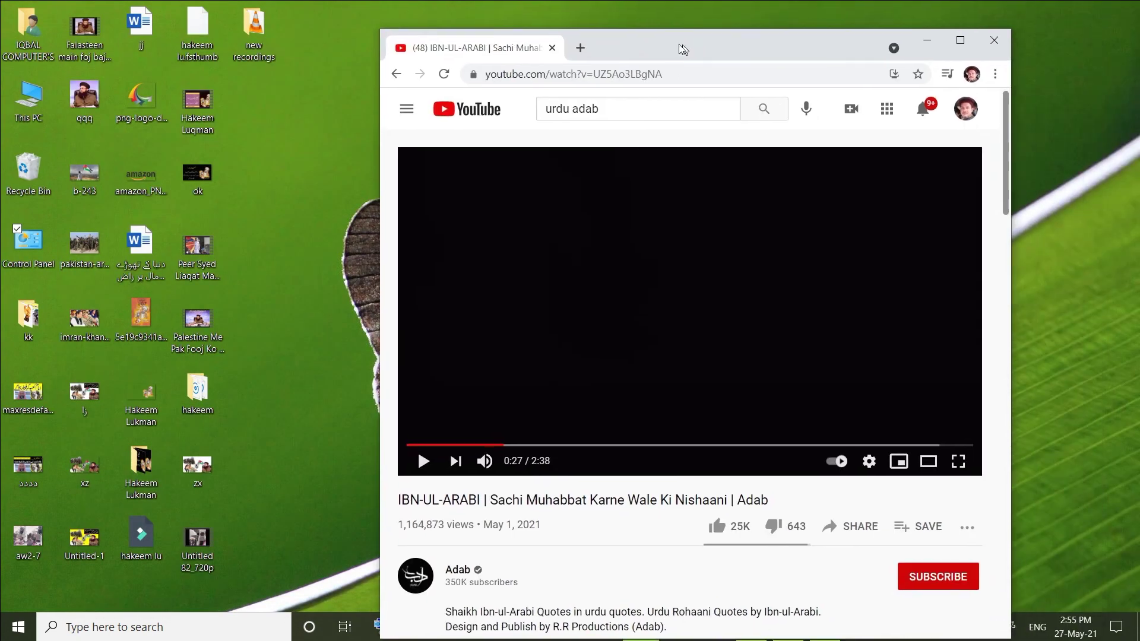
pyautogui.click(985, 41)
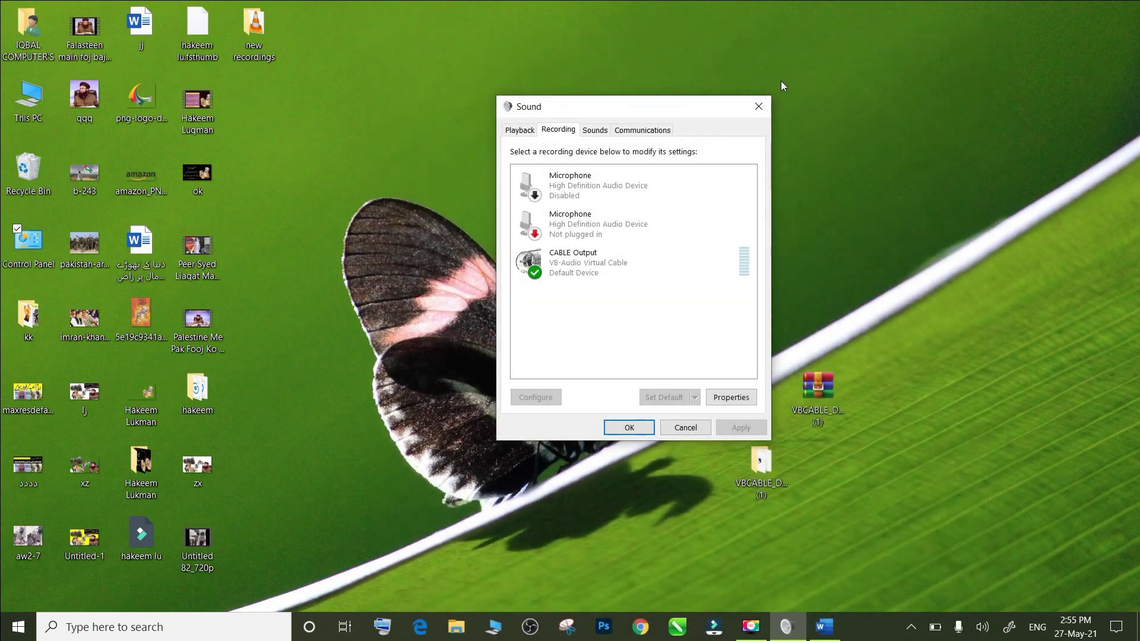
pyautogui.click(758, 107)
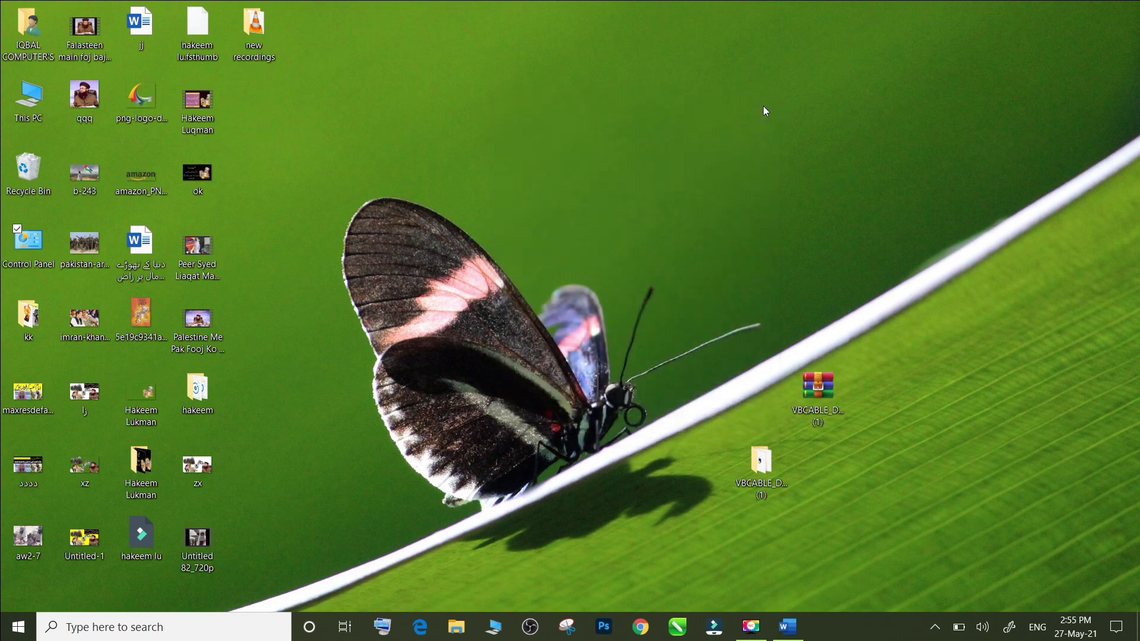